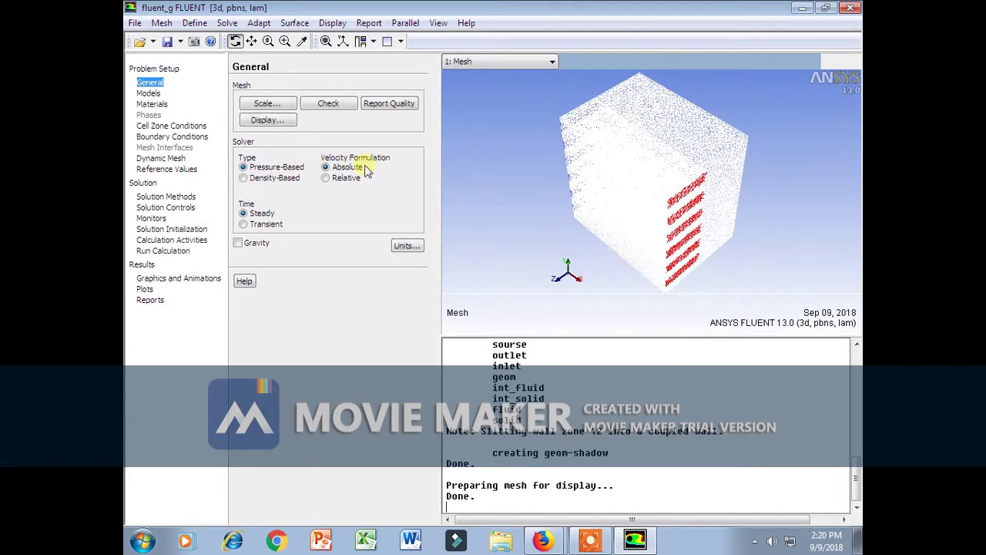
- Run a mesh check and scale the mesh by converting units, specifying that it was created in mm
click(336, 104)
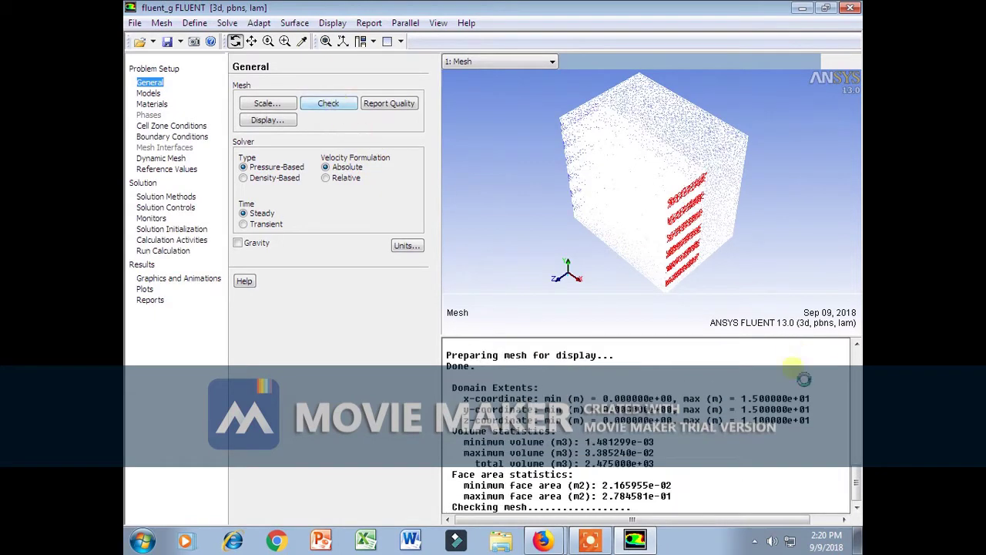
click(266, 104)
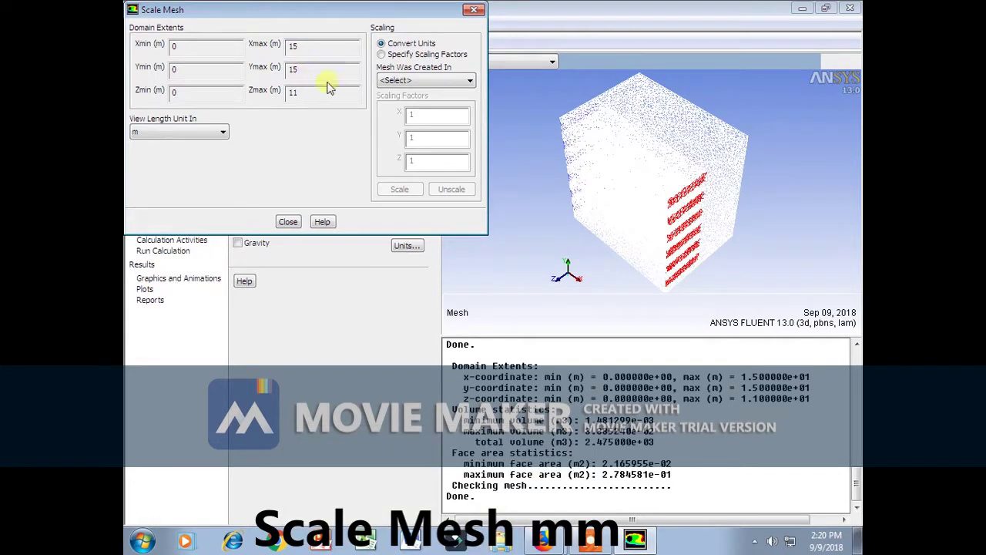
click(388, 82)
click(384, 121)
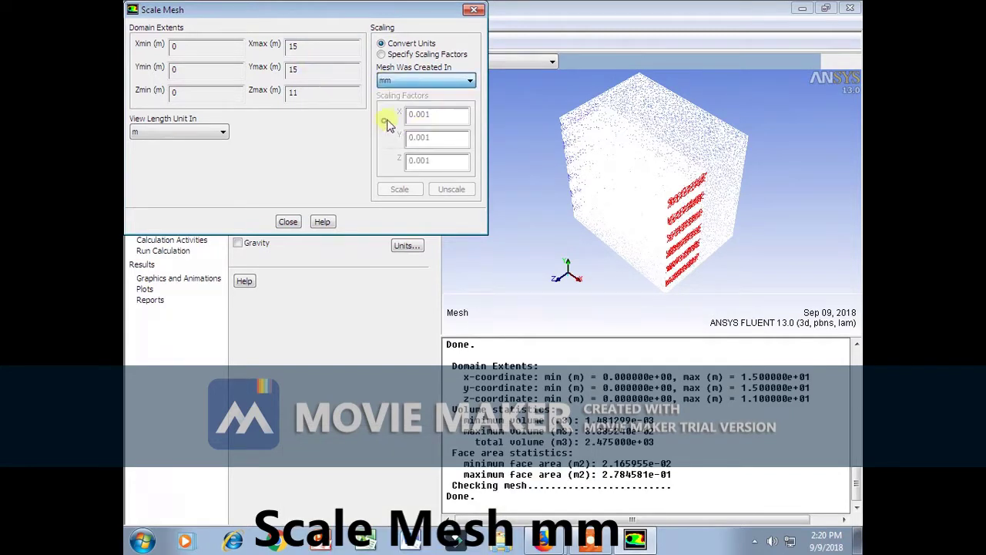
click(407, 191)
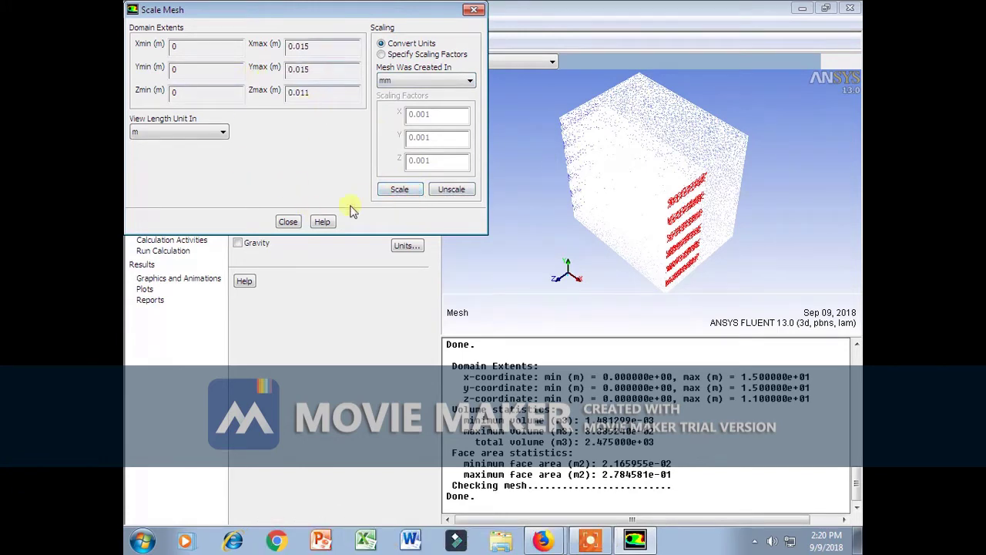
click(287, 221)
- Enable the energy equation in the physical models
drag(625, 185, 700, 93)
drag(632, 168, 680, 161)
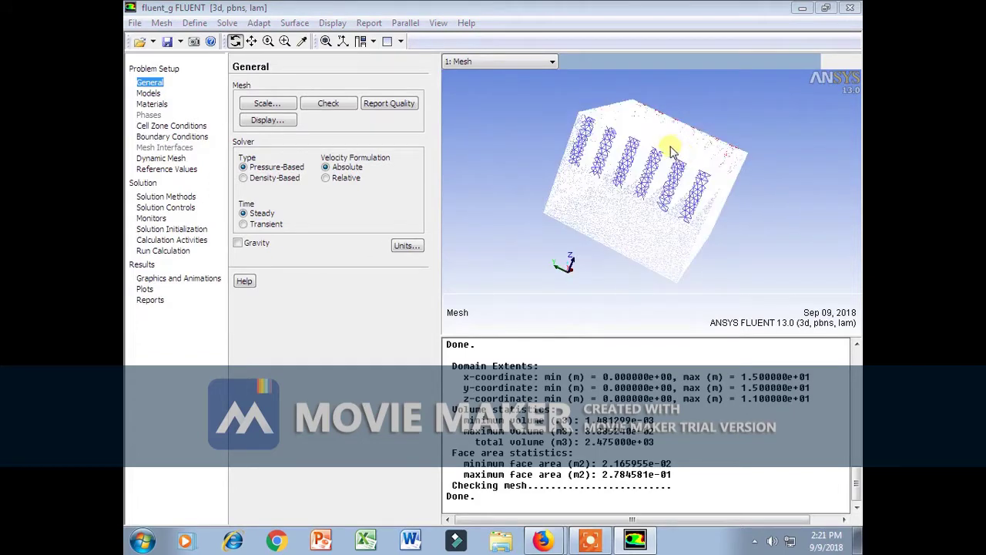
click(149, 93)
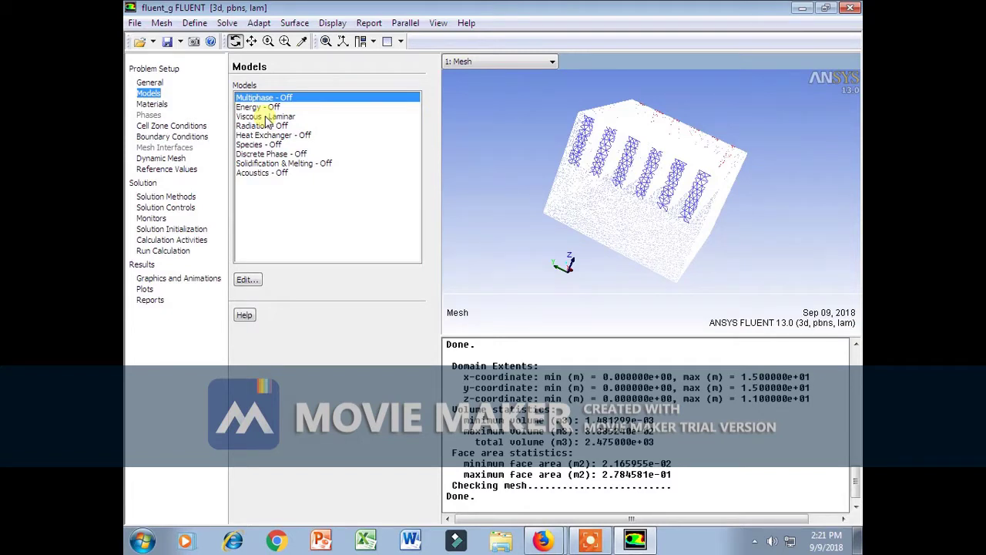
double_click(270, 112)
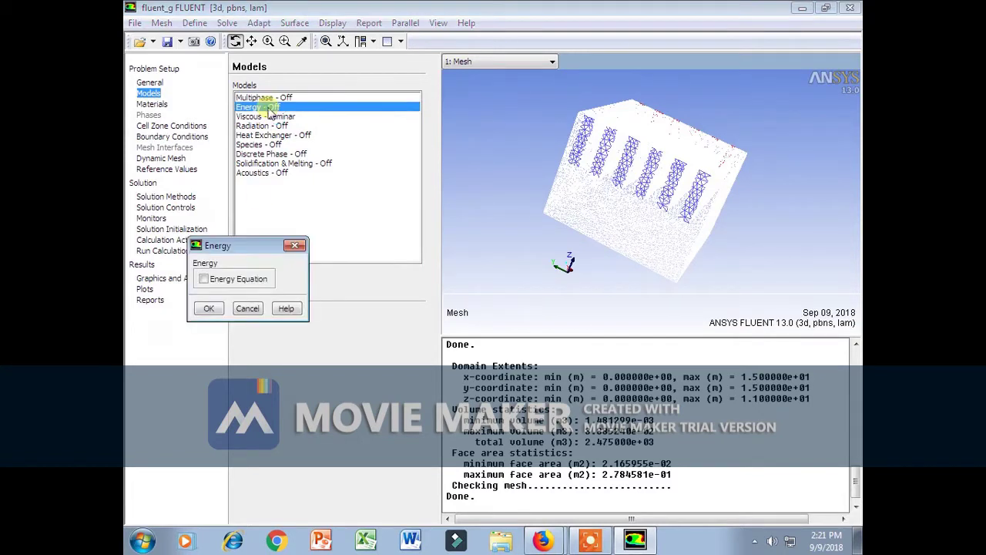
click(204, 279)
click(208, 308)
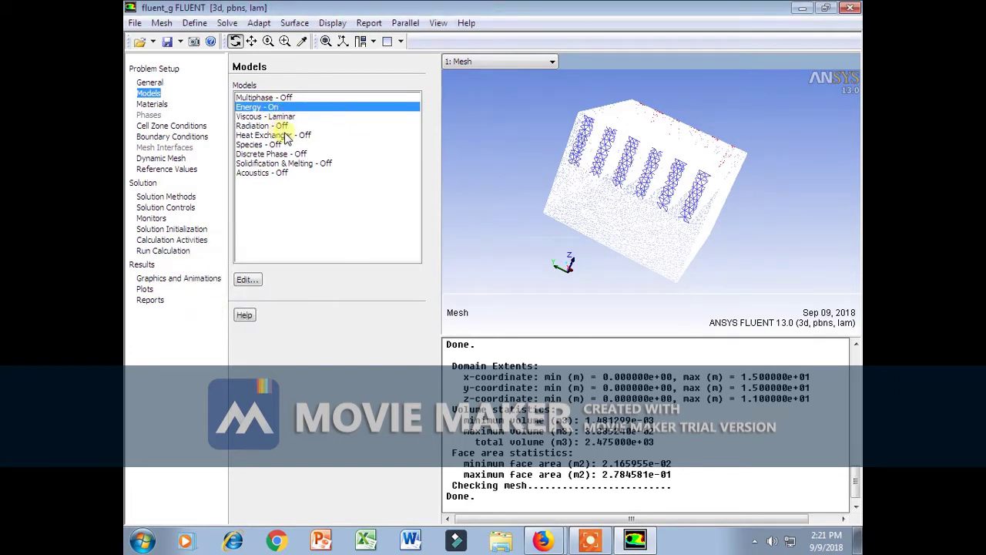
- Copy water-liquid (h2o<l>) from the FLUENT database into the case as a fluid material
click(153, 104)
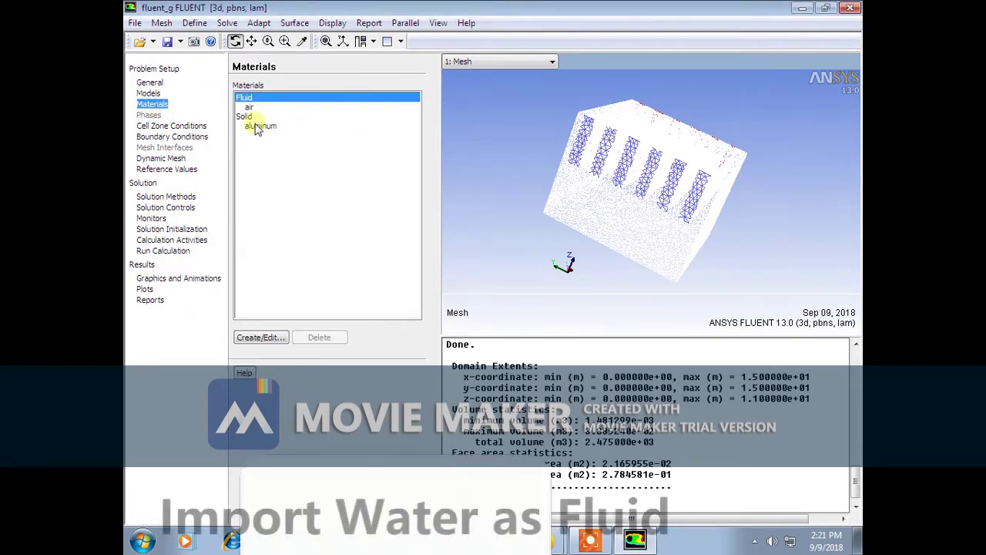
double_click(246, 106)
drag(415, 175, 590, 107)
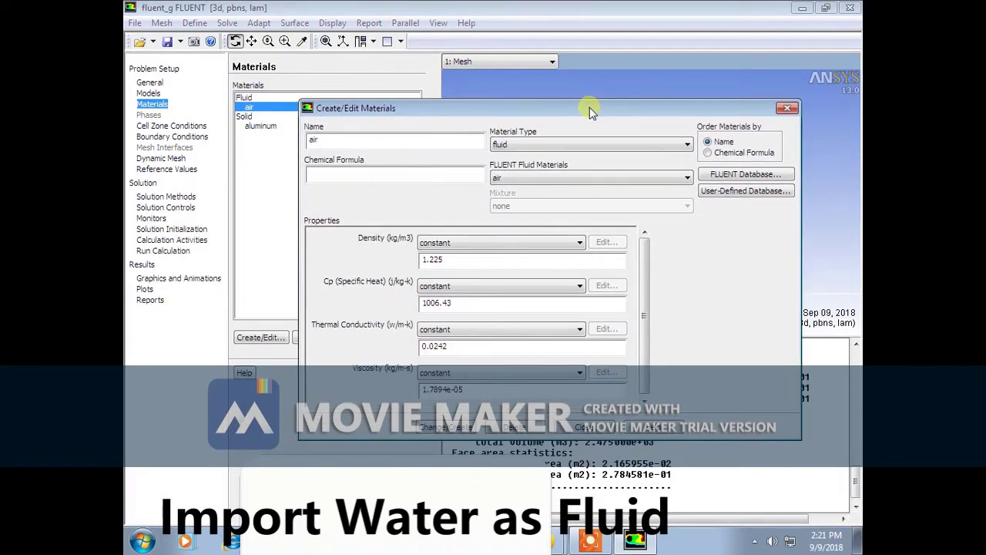
click(765, 176)
drag(560, 194, 568, 233)
click(440, 215)
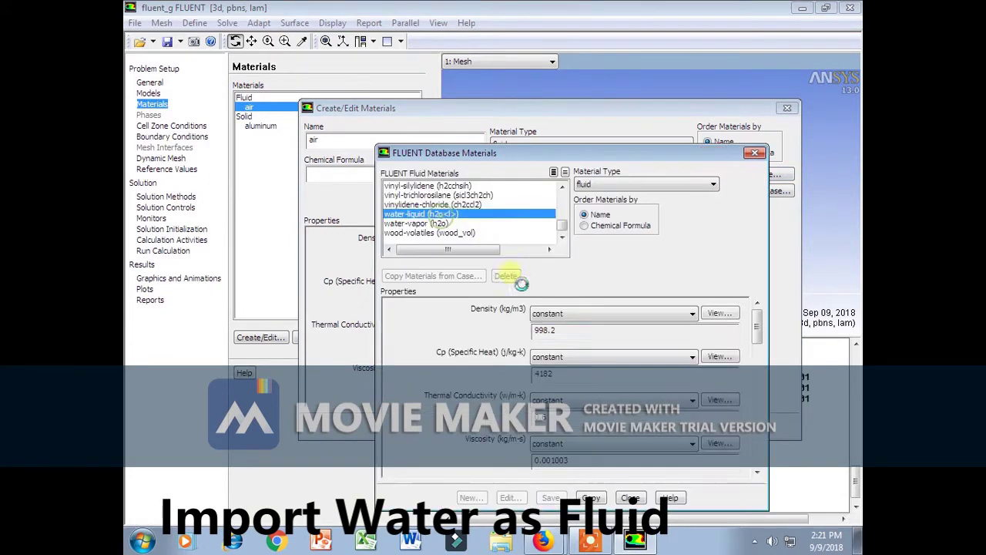
click(591, 497)
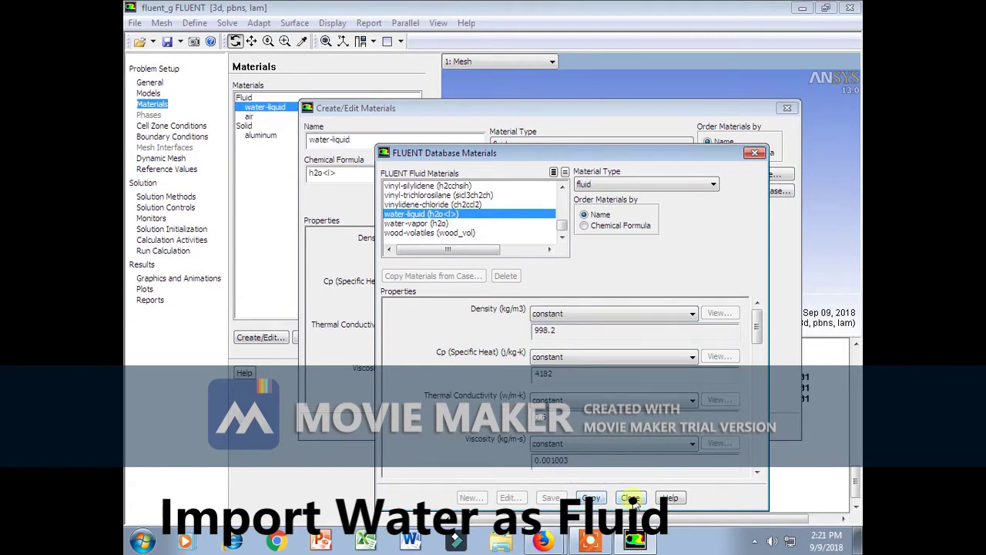
click(631, 498)
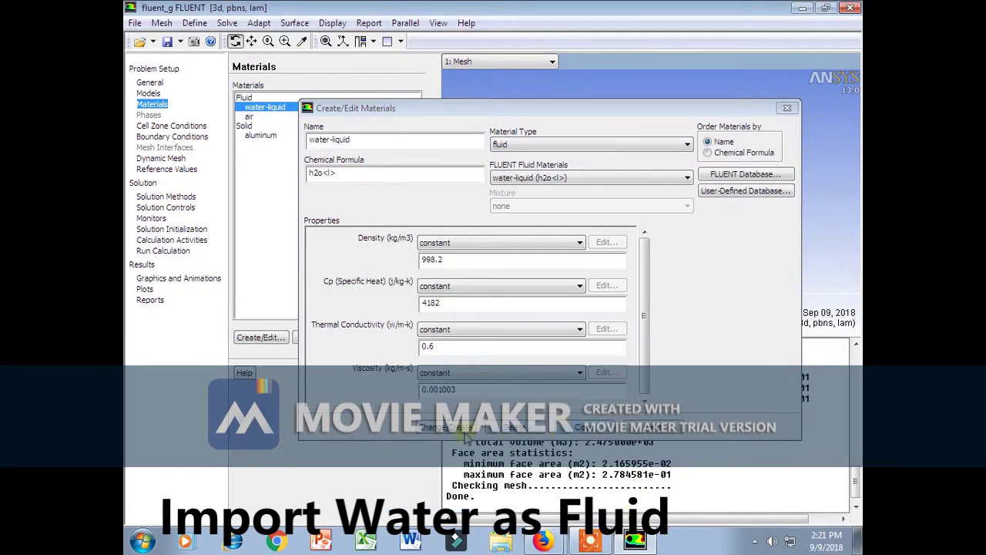
click(584, 428)
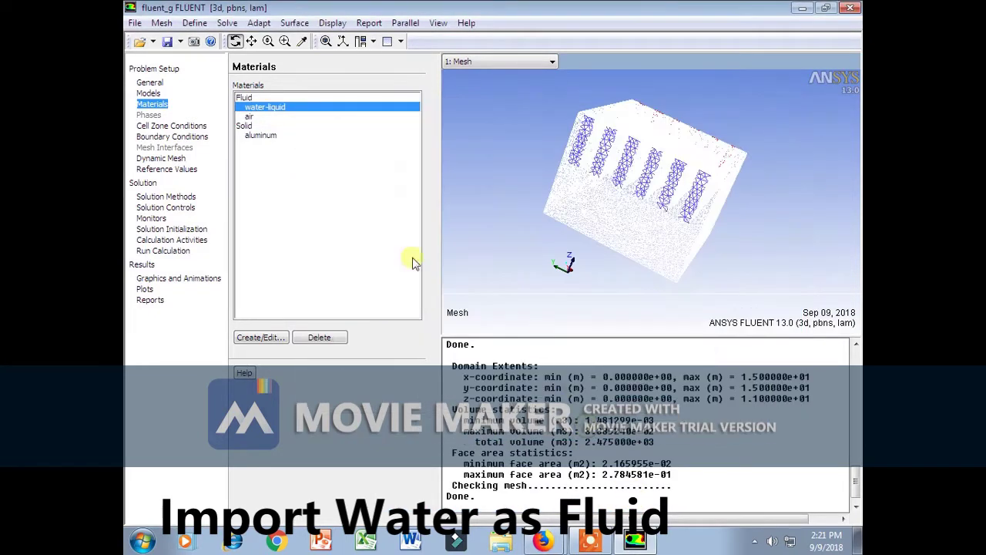
click(260, 137)
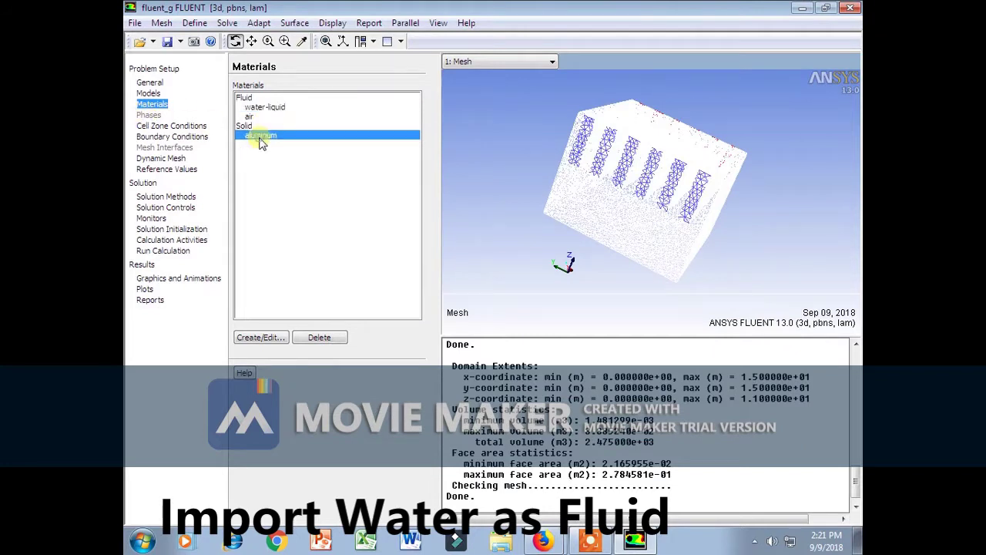
- Assign water-liquid as the material of the fluid cell zone
click(171, 127)
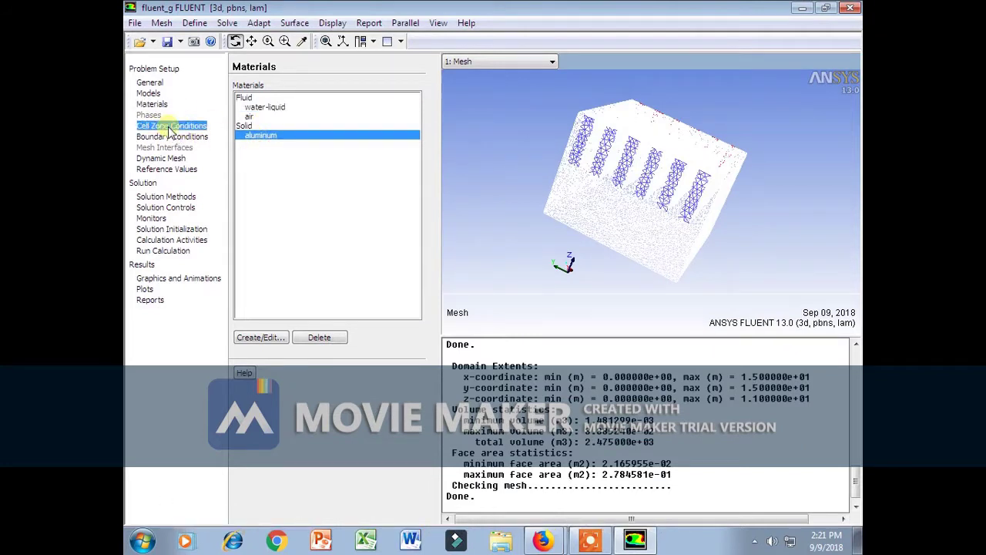
click(258, 100)
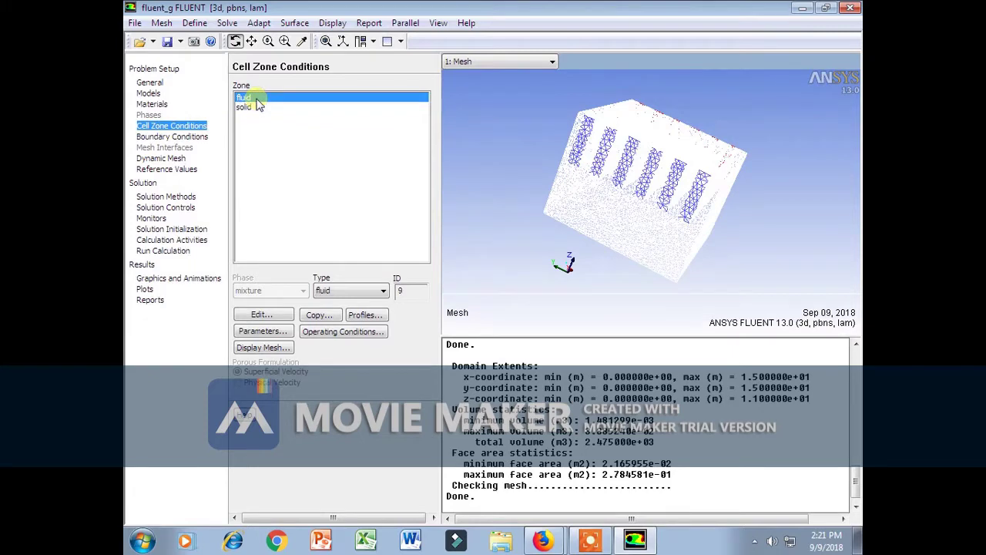
click(260, 314)
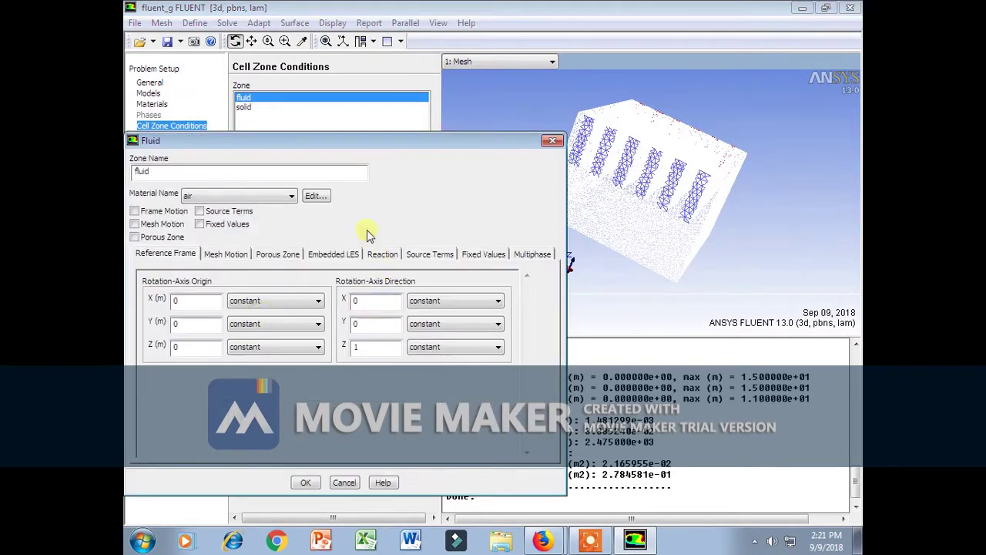
drag(330, 143, 441, 112)
click(400, 165)
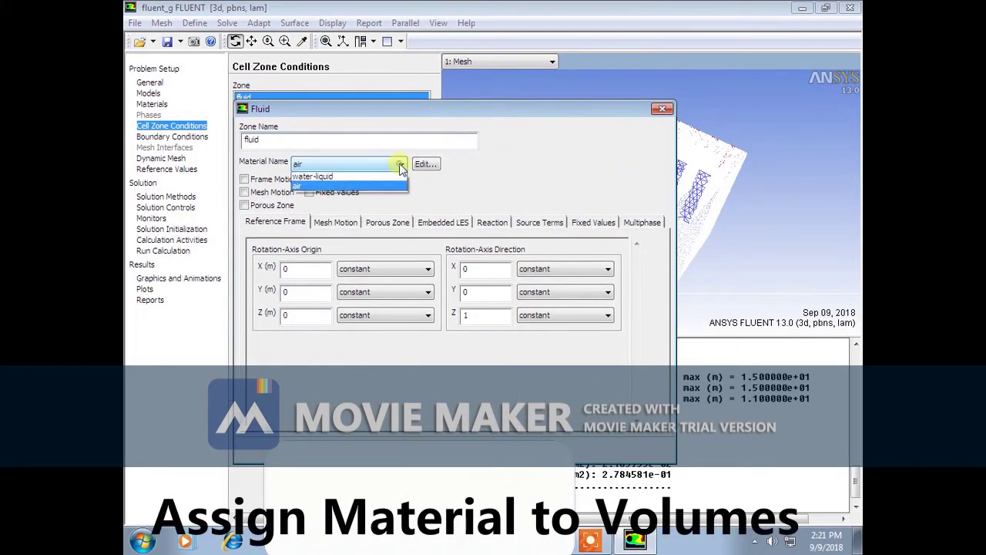
click(343, 176)
click(424, 433)
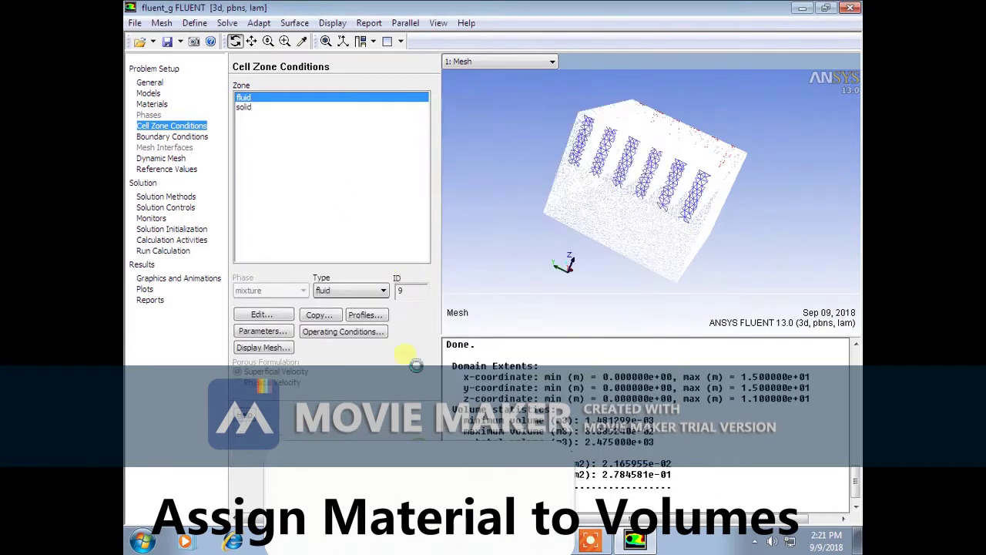
- Accept aluminum as the material of the solid cell zone
click(245, 107)
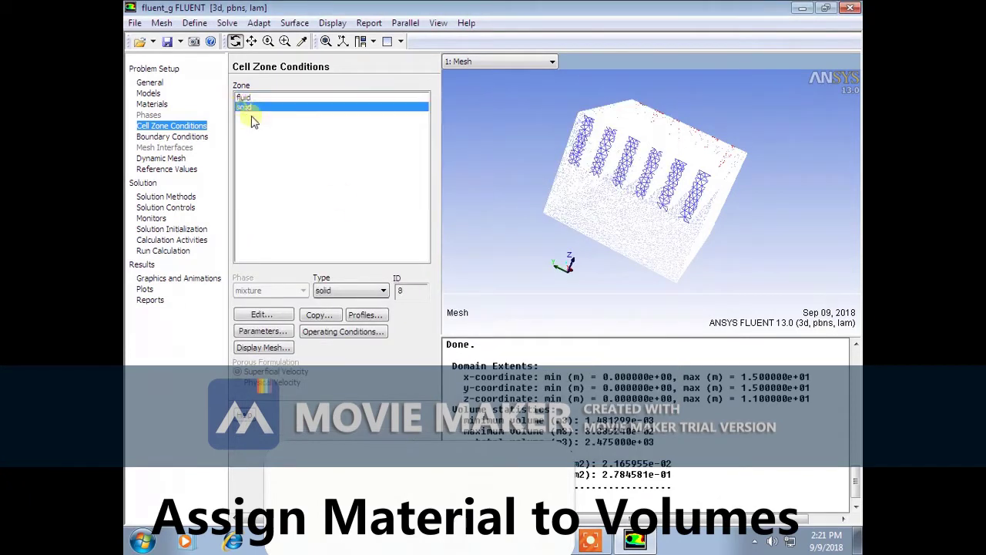
click(281, 313)
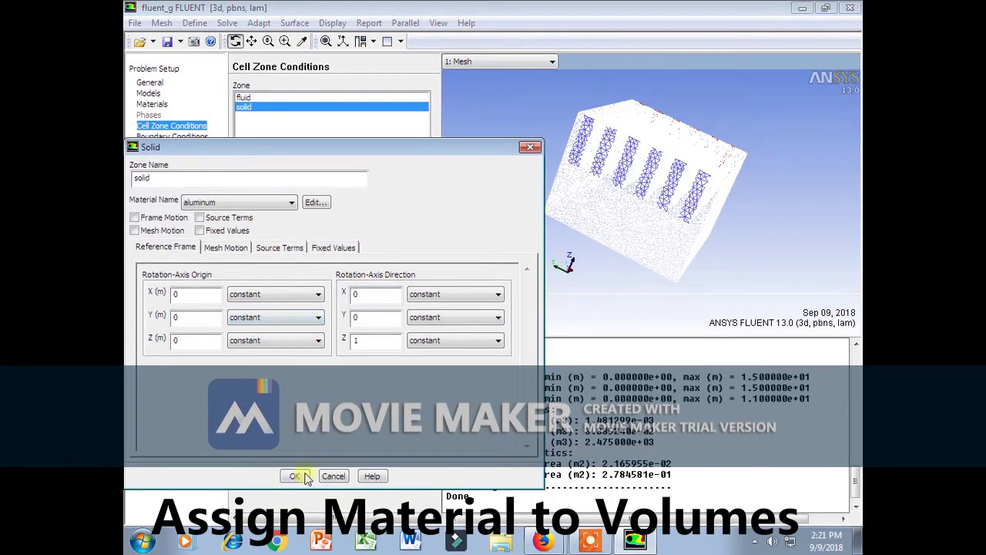
click(295, 475)
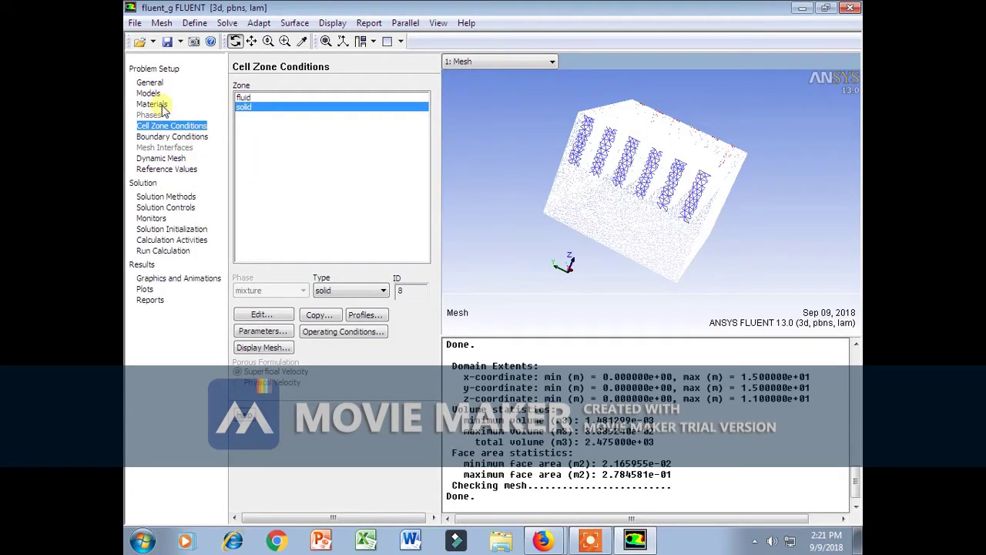
- Define the inlet boundary as a velocity-inlet with a velocity magnitude of 0.03 m/s normal to the boundary
click(171, 136)
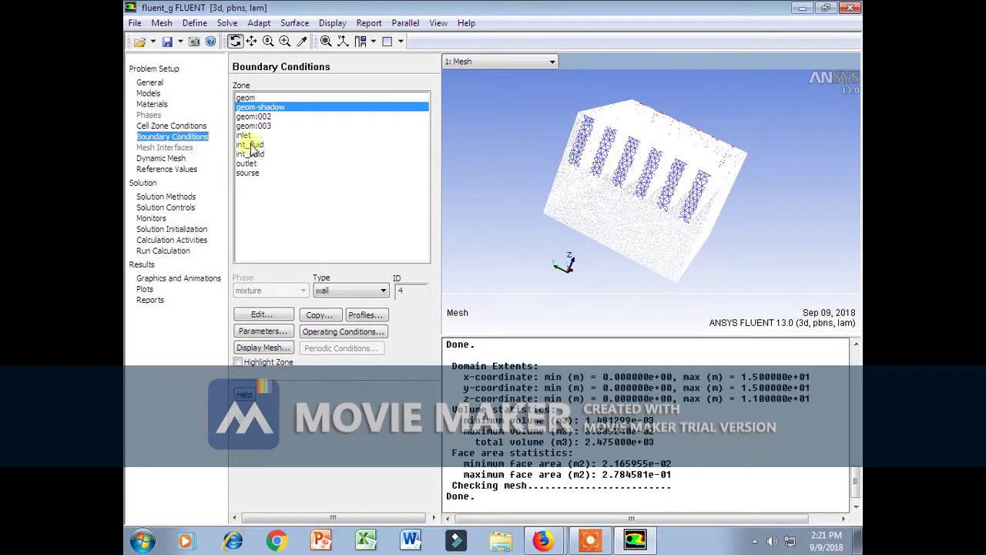
click(248, 136)
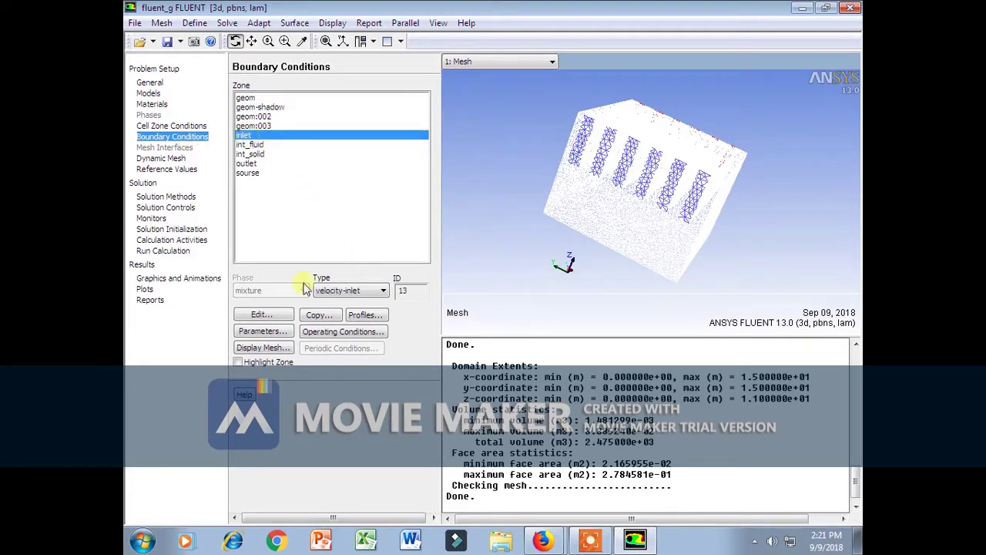
click(262, 316)
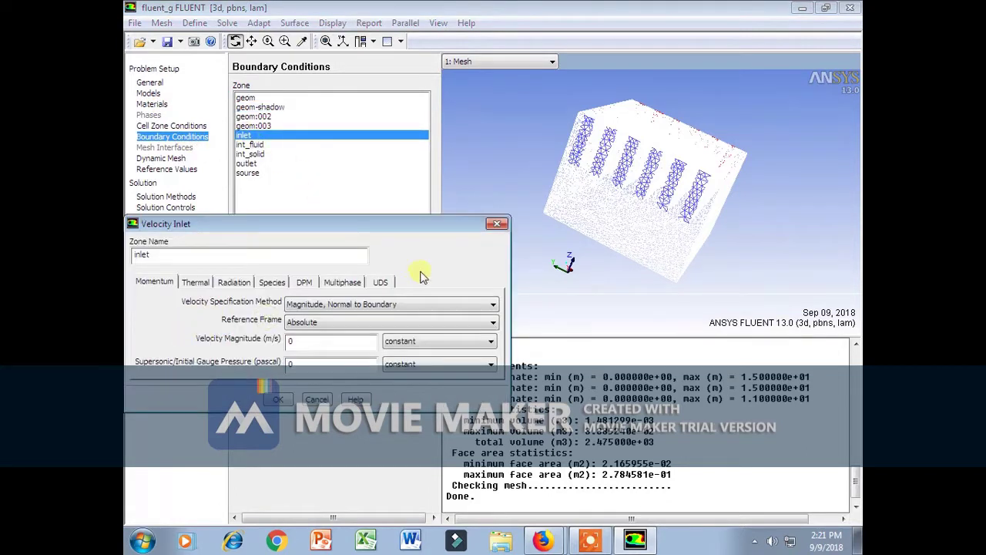
click(496, 224)
click(382, 290)
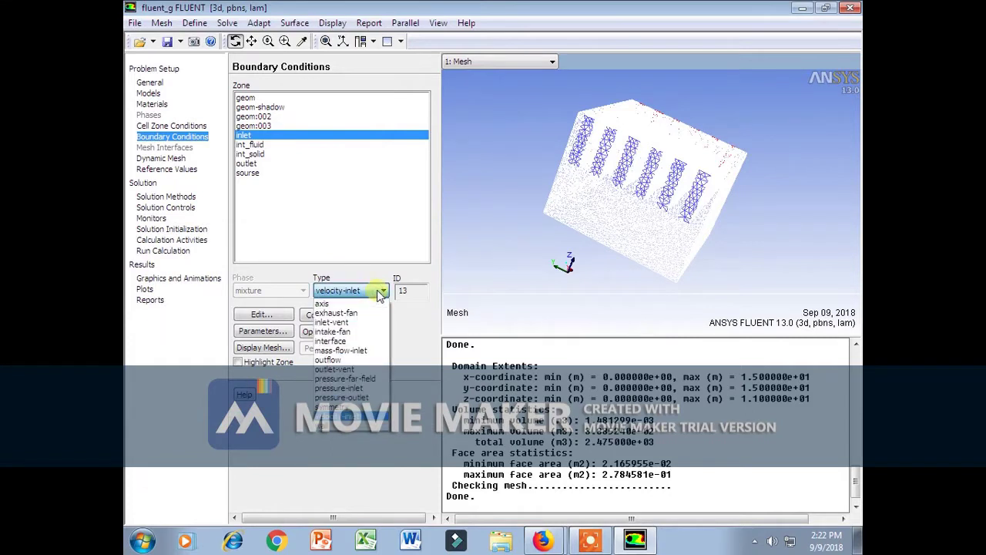
click(380, 293)
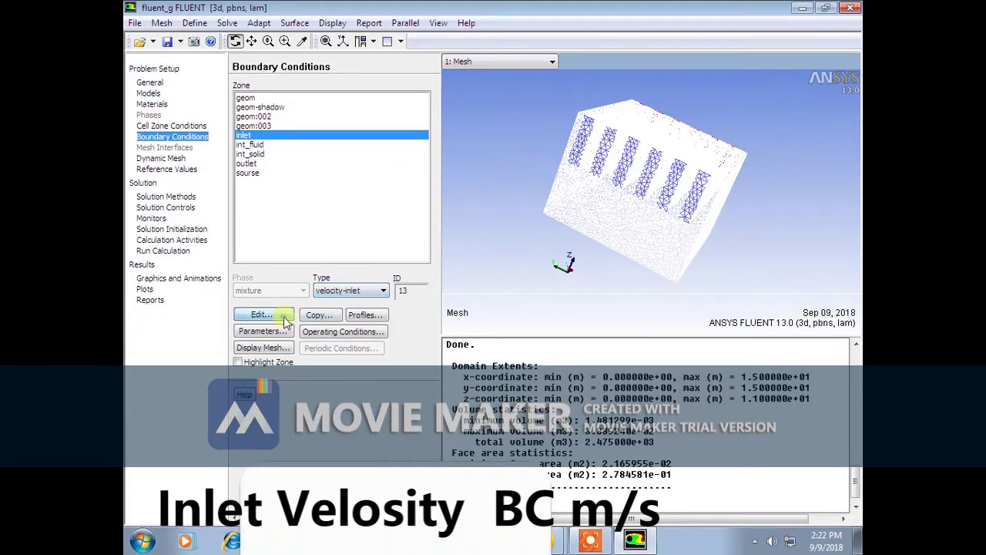
click(287, 317)
double_click(308, 342)
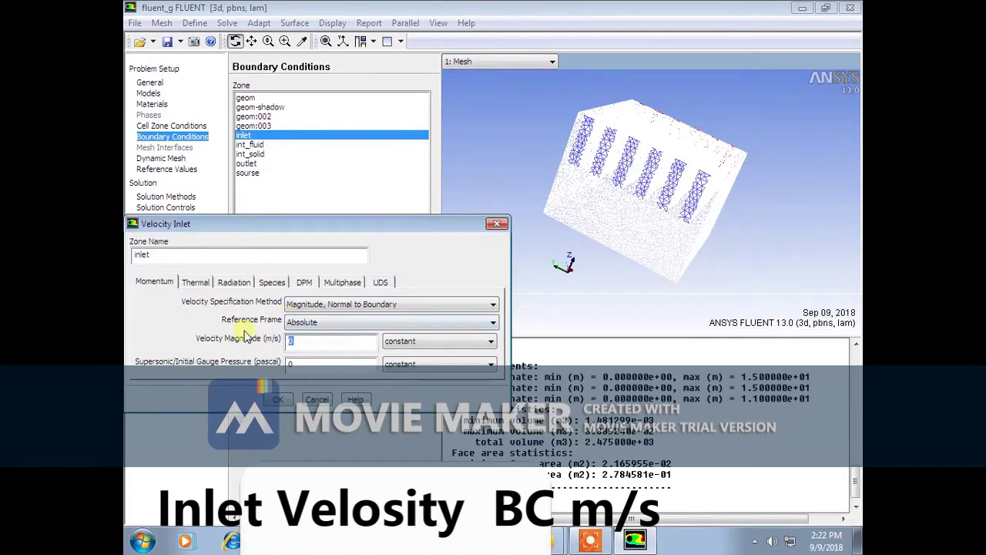
text(0.03)
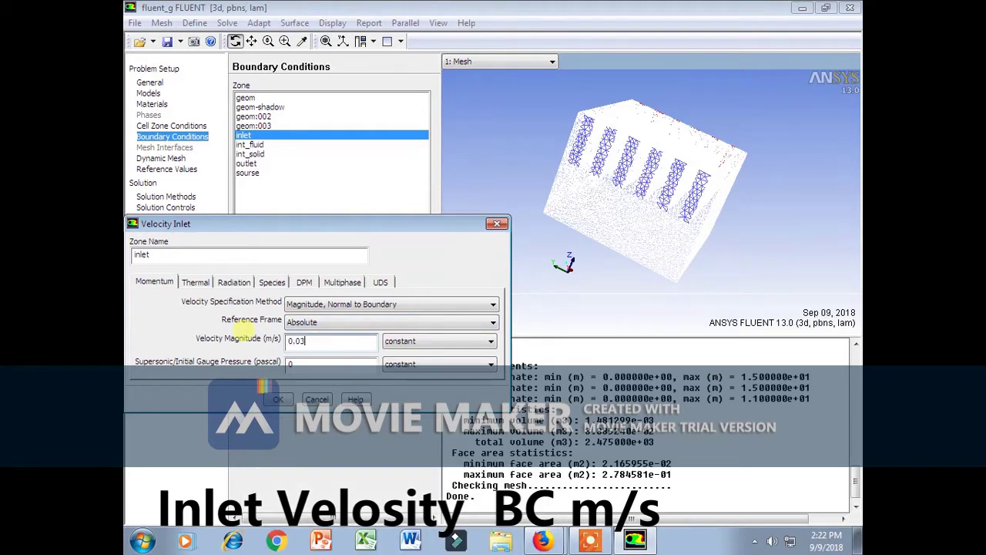
click(282, 401)
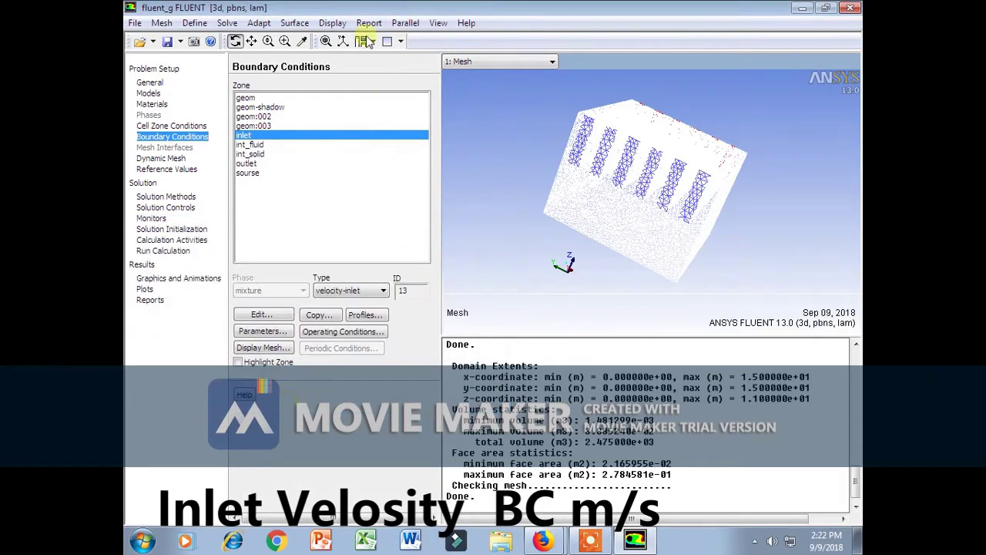
- Change the outlet boundary type to pressure-outlet and accept a gauge pressure of 0 pascal
click(248, 164)
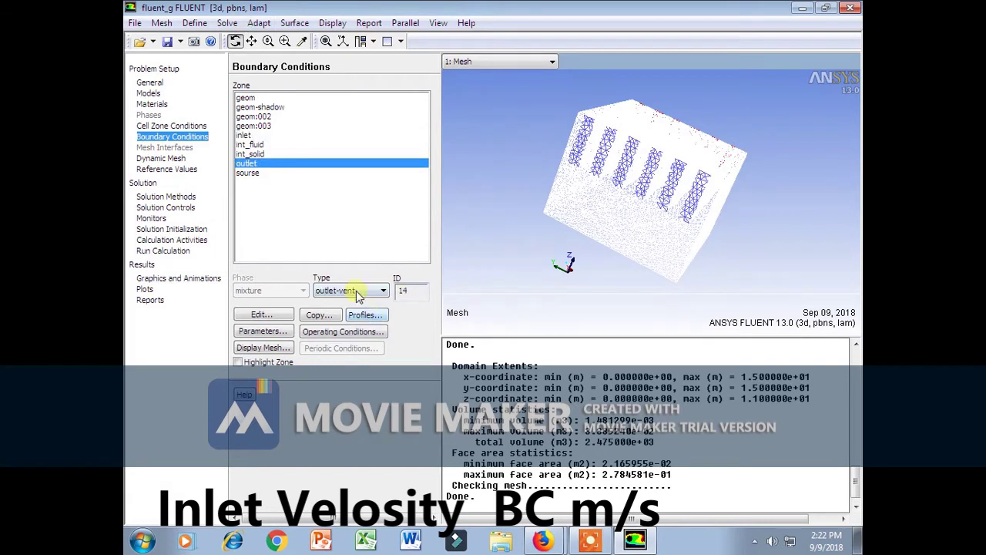
click(382, 290)
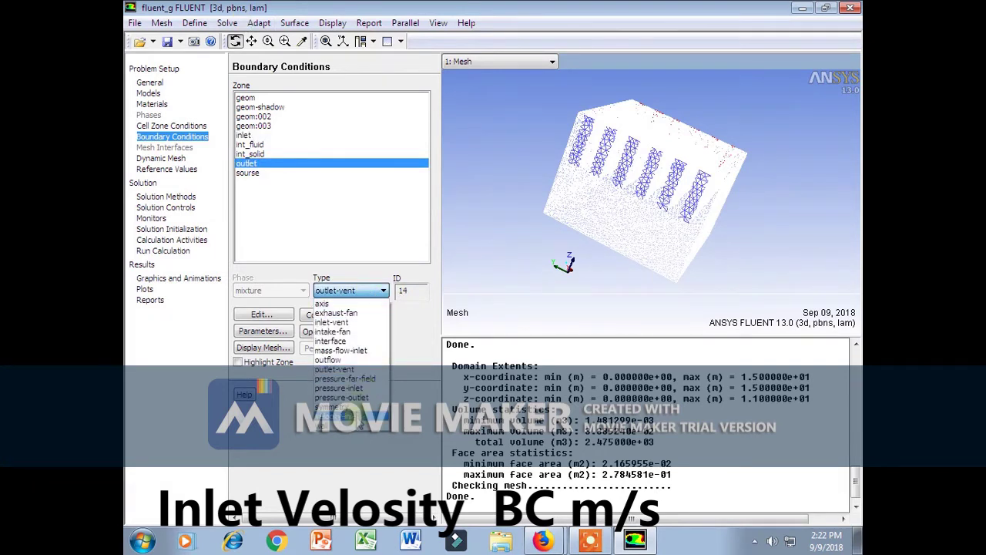
click(343, 397)
click(322, 322)
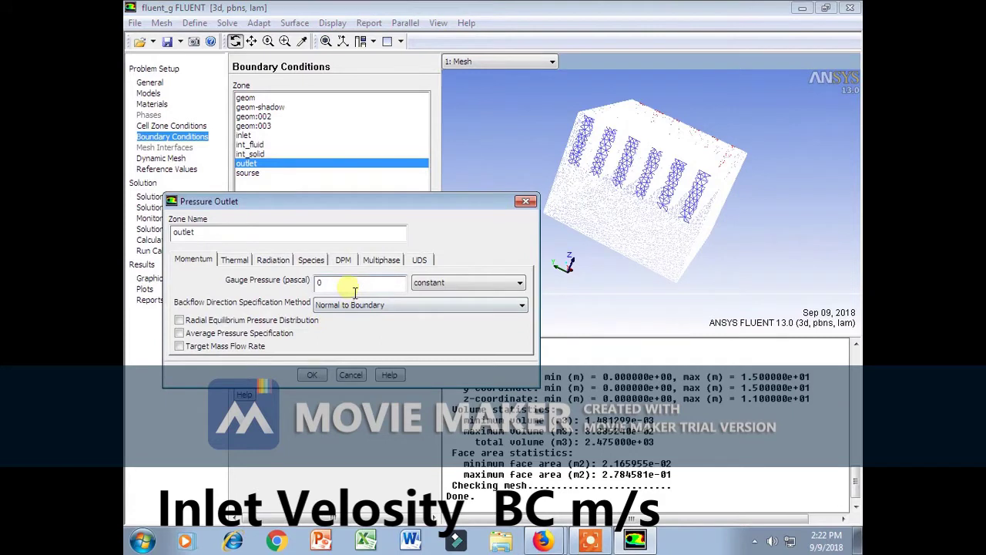
click(312, 374)
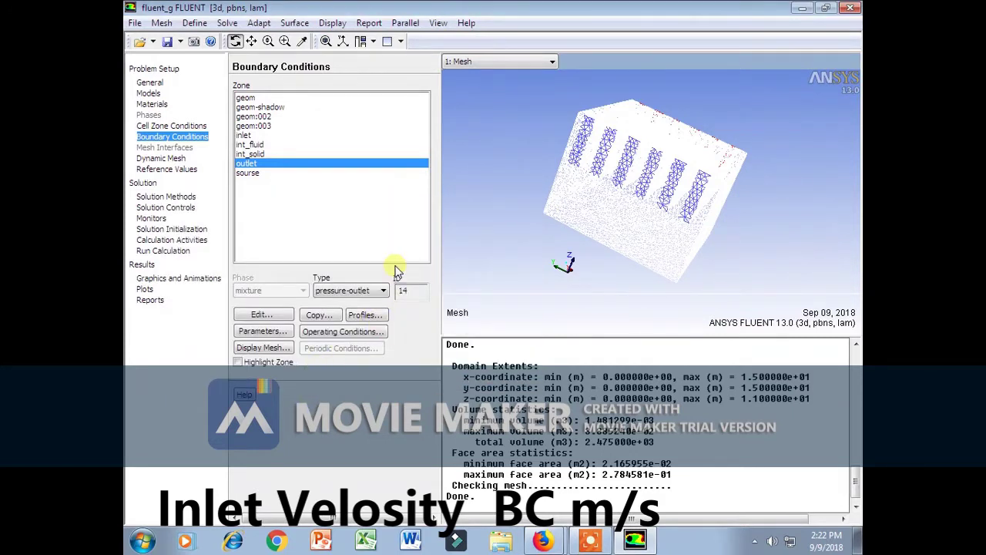
- Apply a constant heat flux of 44444.44 w/m2 as the thermal condition of the sourse wall boundary
click(247, 173)
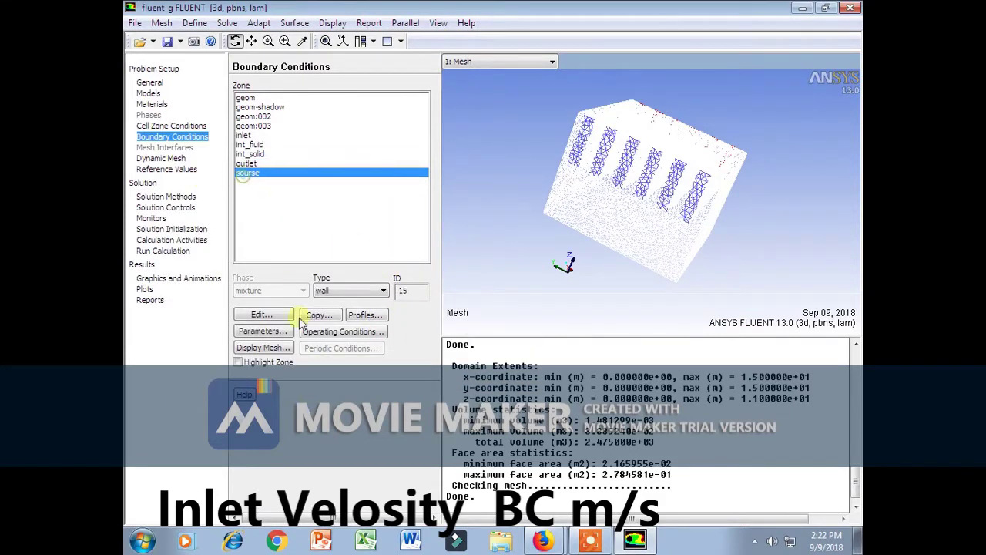
click(260, 314)
drag(324, 193, 519, 165)
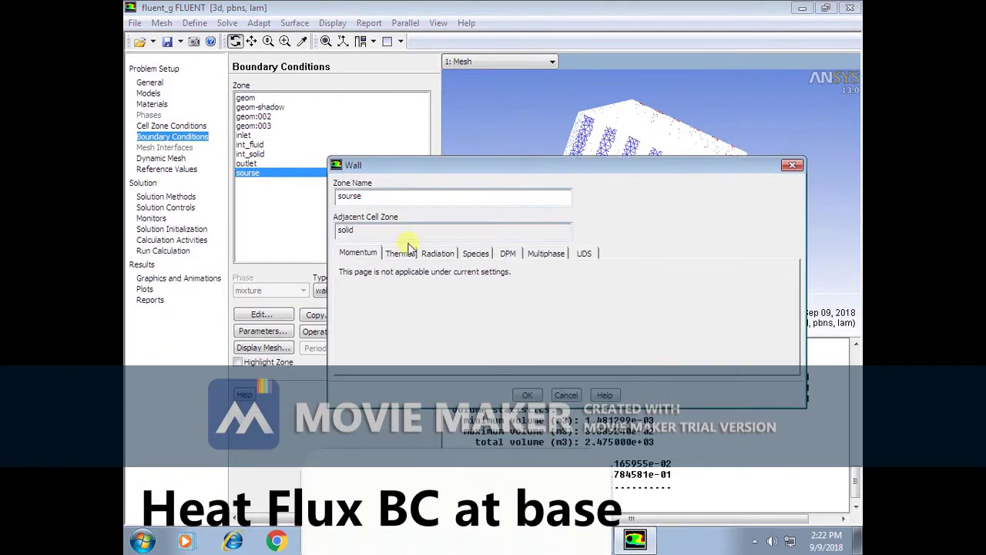
click(402, 253)
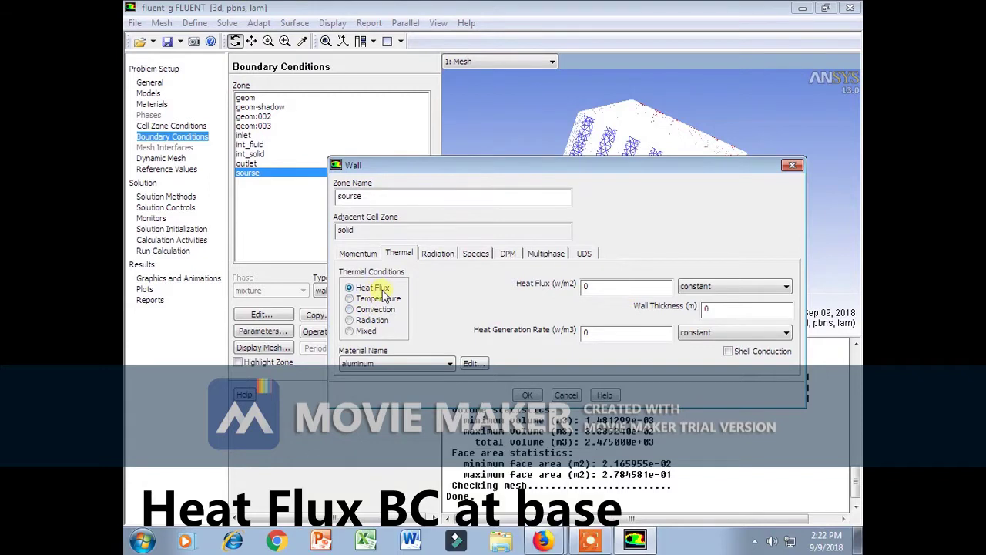
double_click(624, 286)
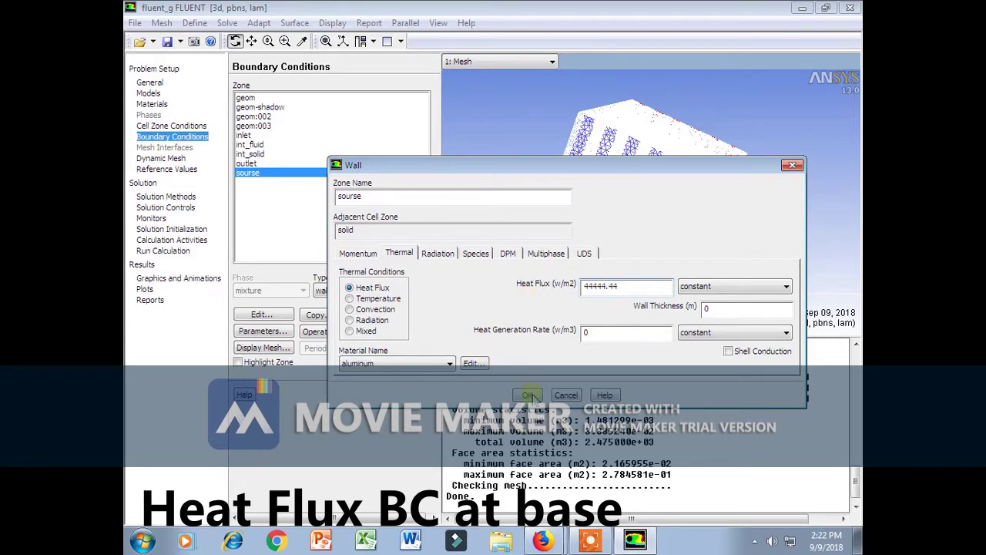
click(530, 395)
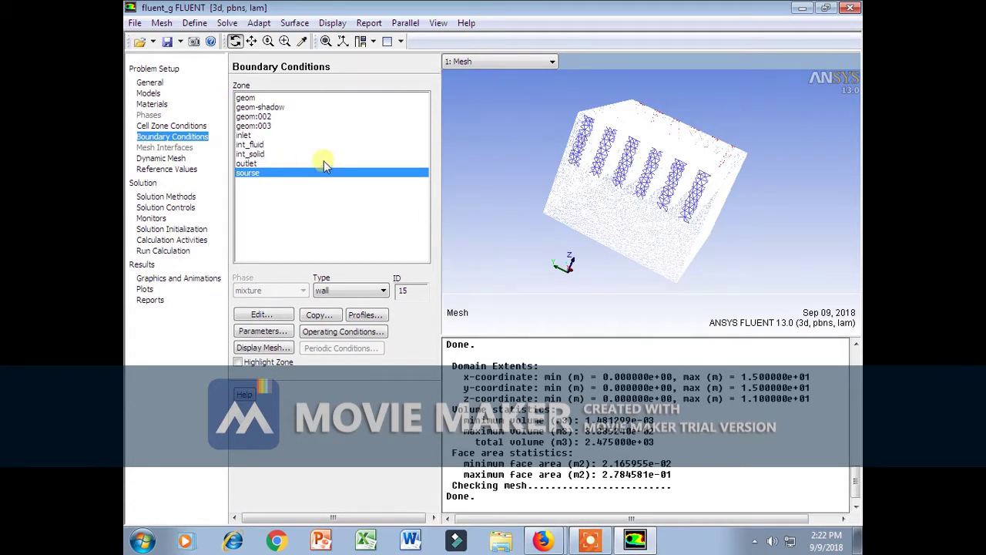
- Compute the reference values from the inlet and choose fluid as the reference zone
click(177, 169)
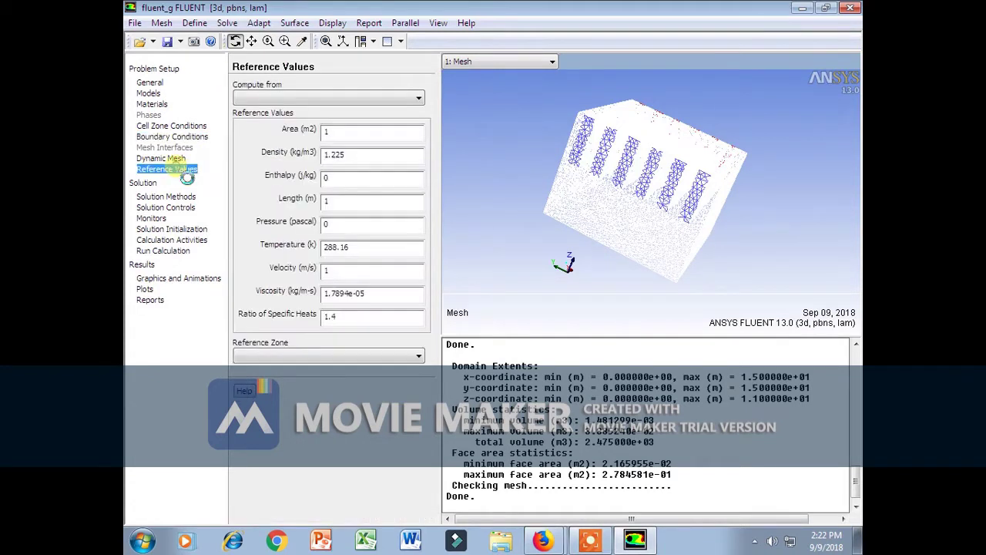
click(310, 97)
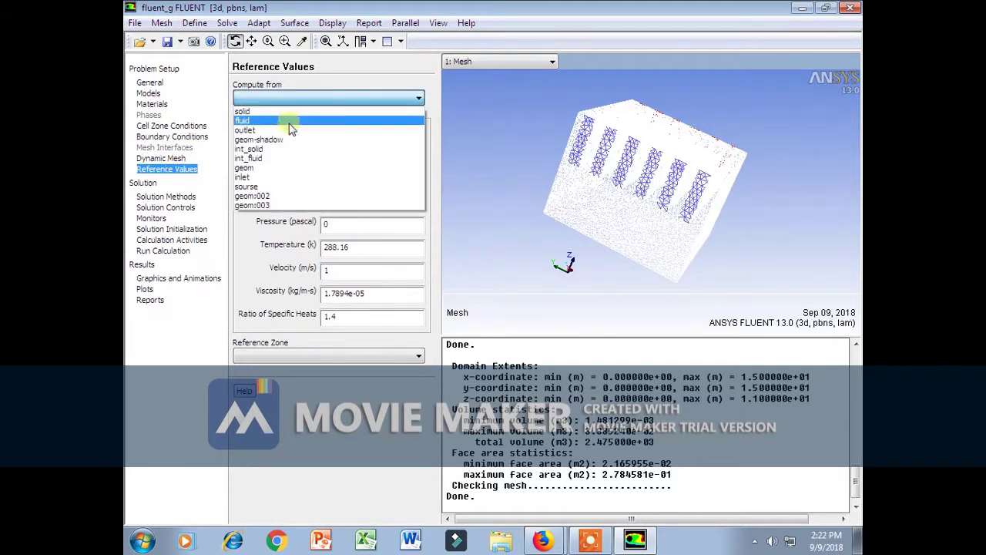
click(286, 176)
click(312, 358)
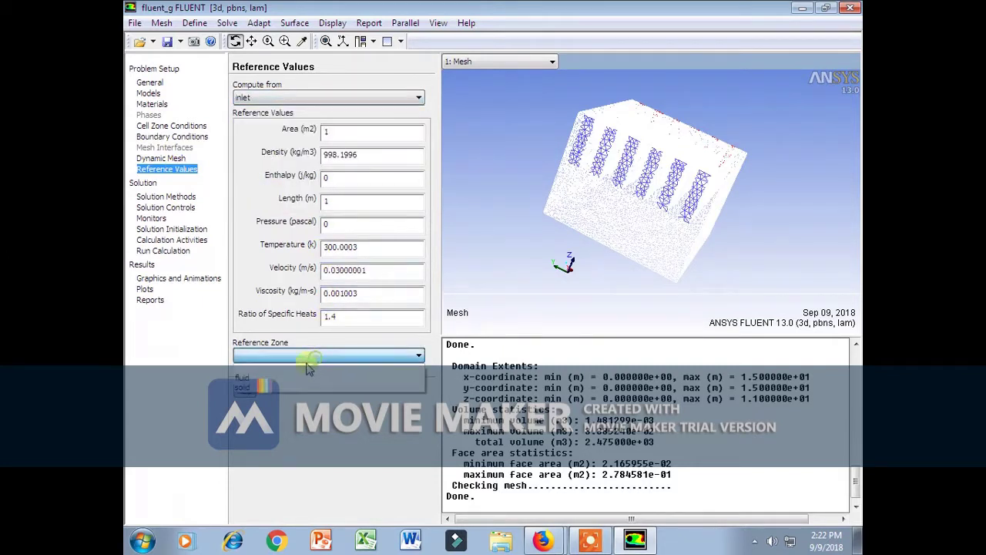
click(254, 377)
- Keep the default solution methods, controls and monitors, and compute the Standard Initialization values from the inlet
click(178, 197)
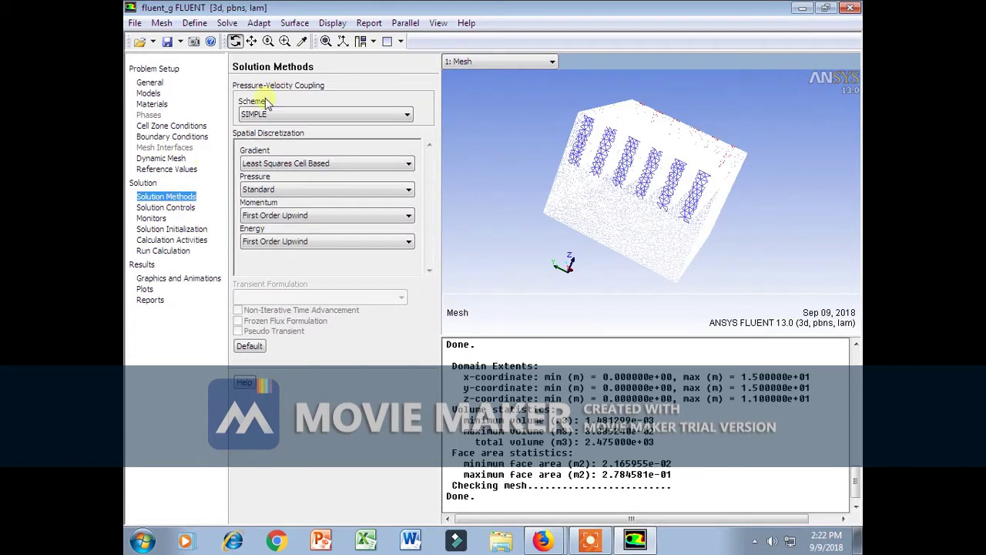
click(188, 209)
click(151, 219)
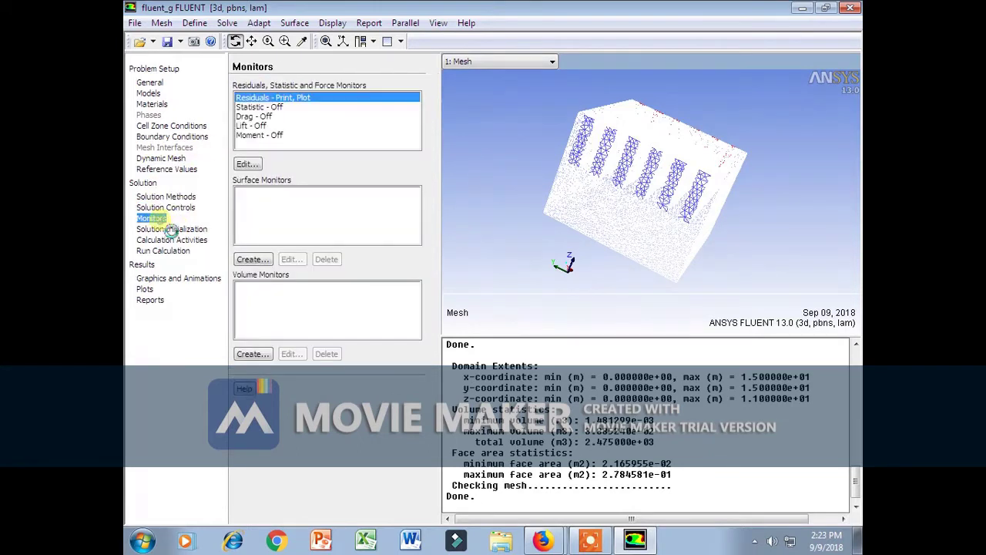
click(171, 229)
click(304, 143)
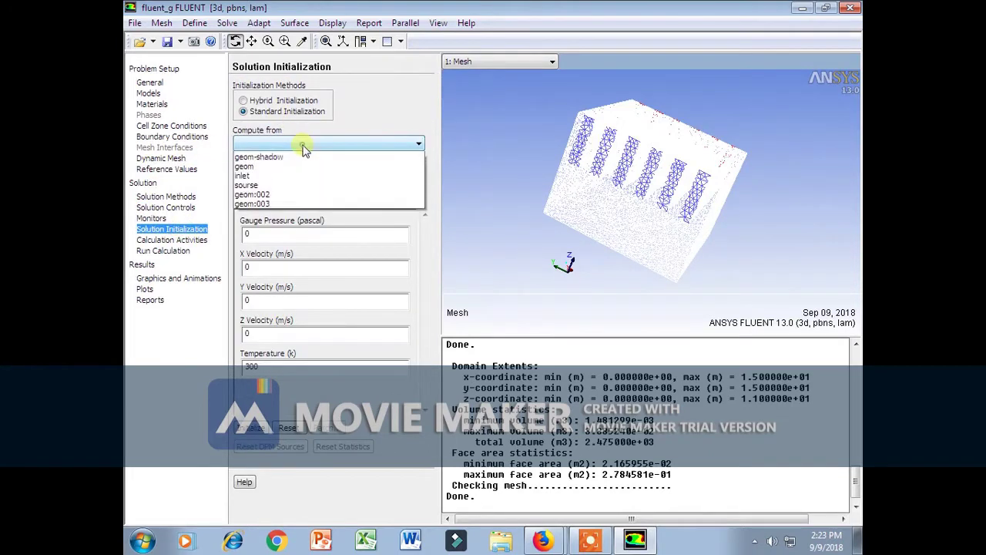
click(266, 192)
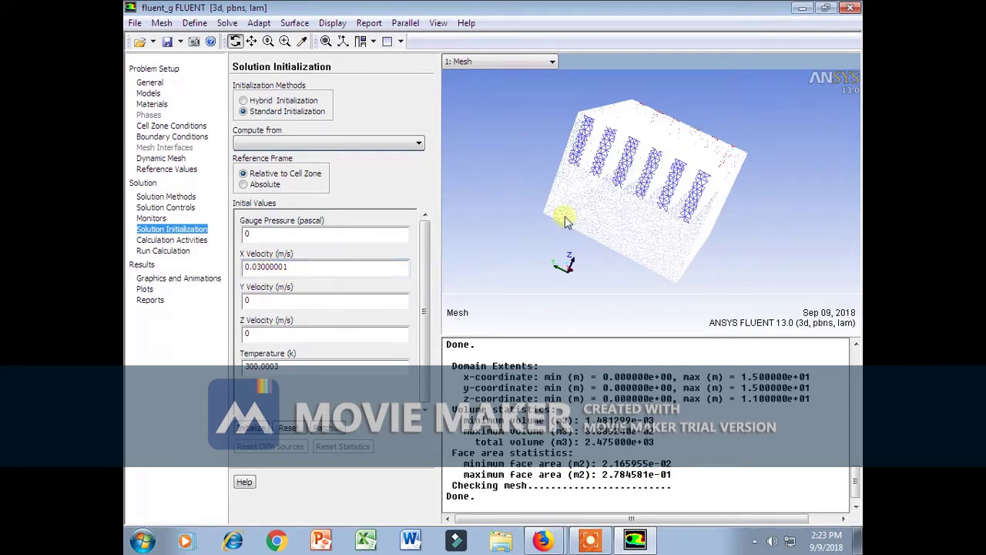
- Run the calculation with the number of iterations set to 10000
click(163, 250)
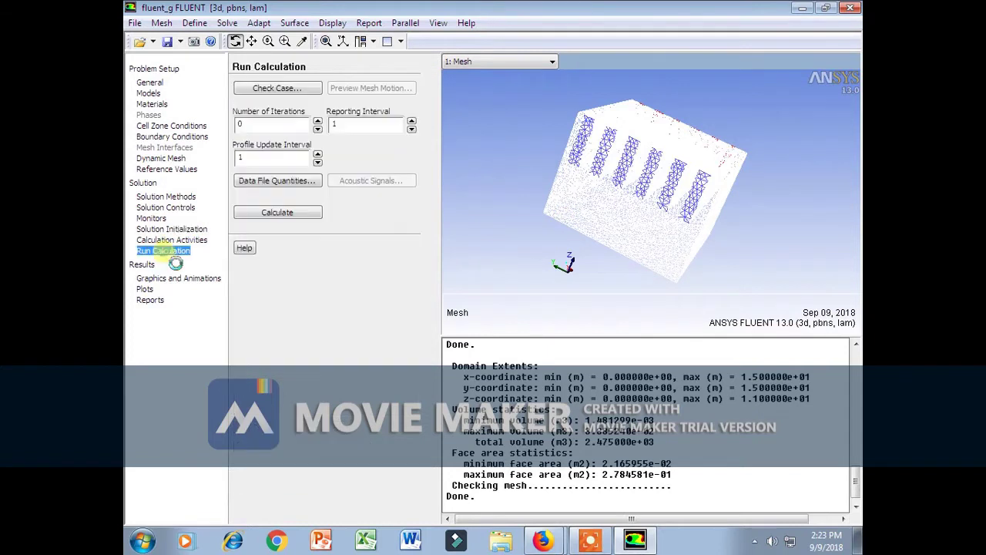
double_click(254, 124)
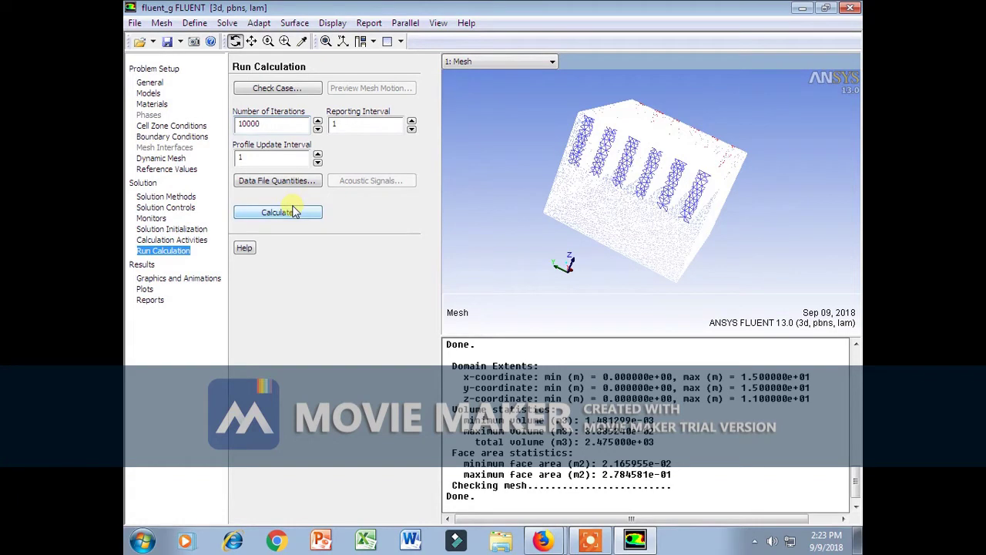
click(266, 214)
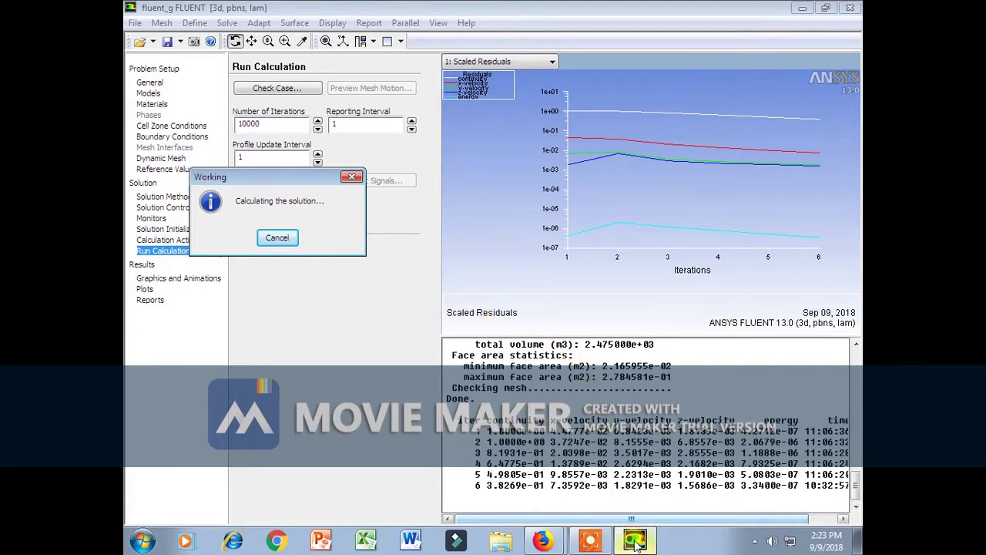
mouse_move(634, 541)
click(590, 541)
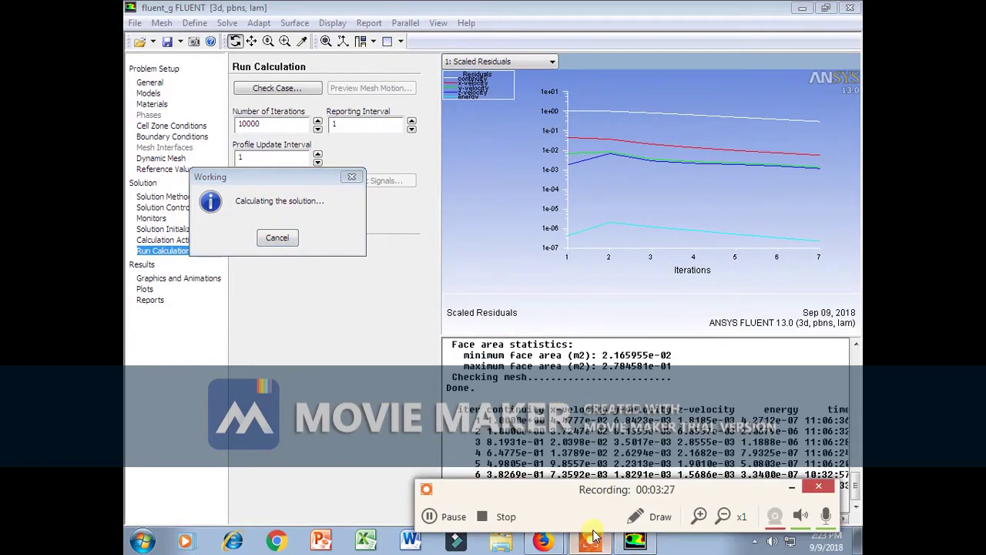
click(439, 517)
click(439, 516)
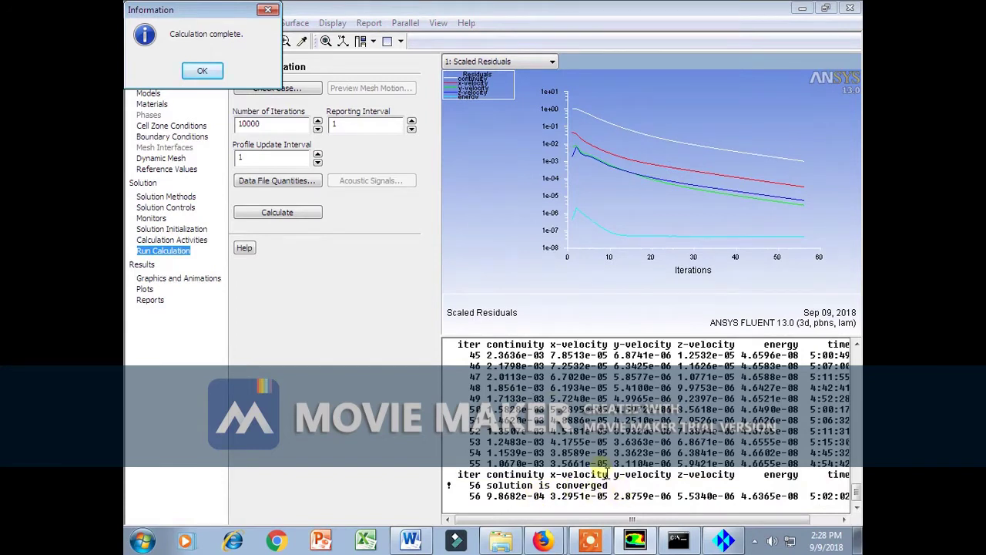
- Dismiss the calculation notice and write the case and data files as fluent_gsf1_straight_v0p03 in the project folder
drag(202, 10, 421, 262)
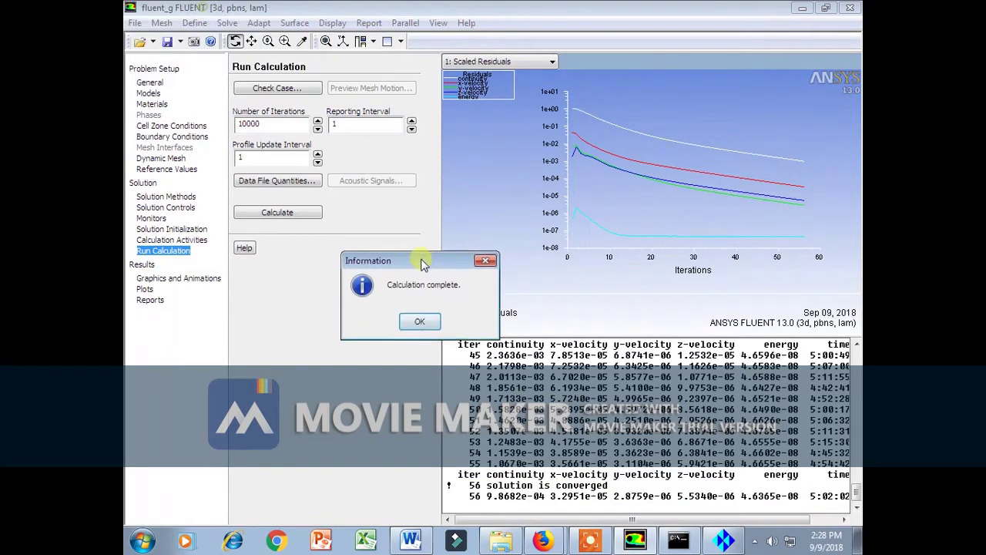
click(422, 324)
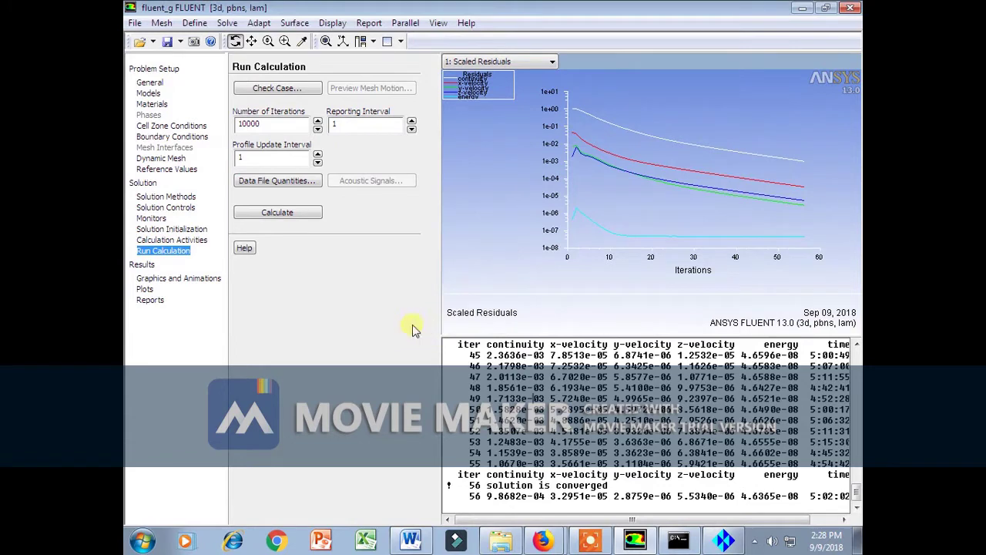
click(135, 22)
mouse_move(162, 55)
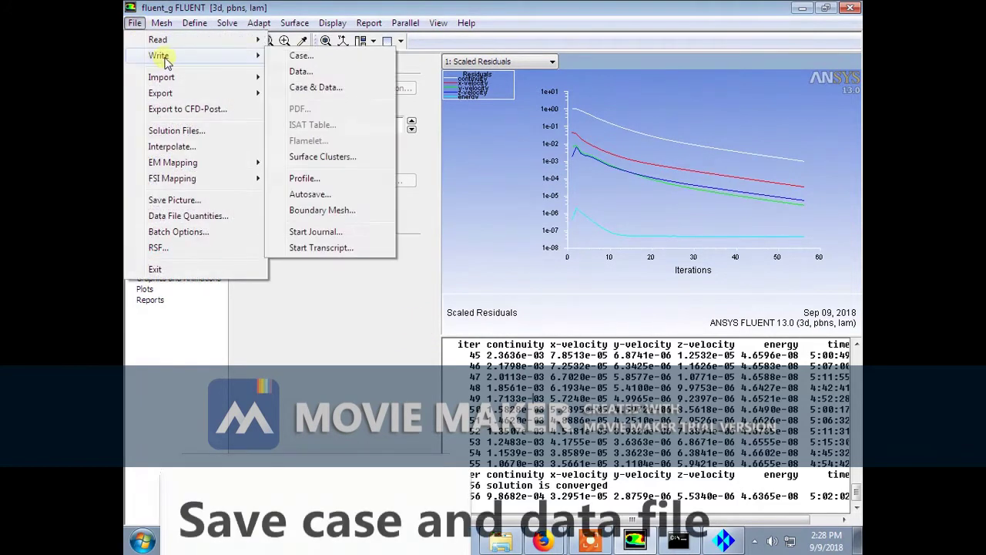
click(307, 85)
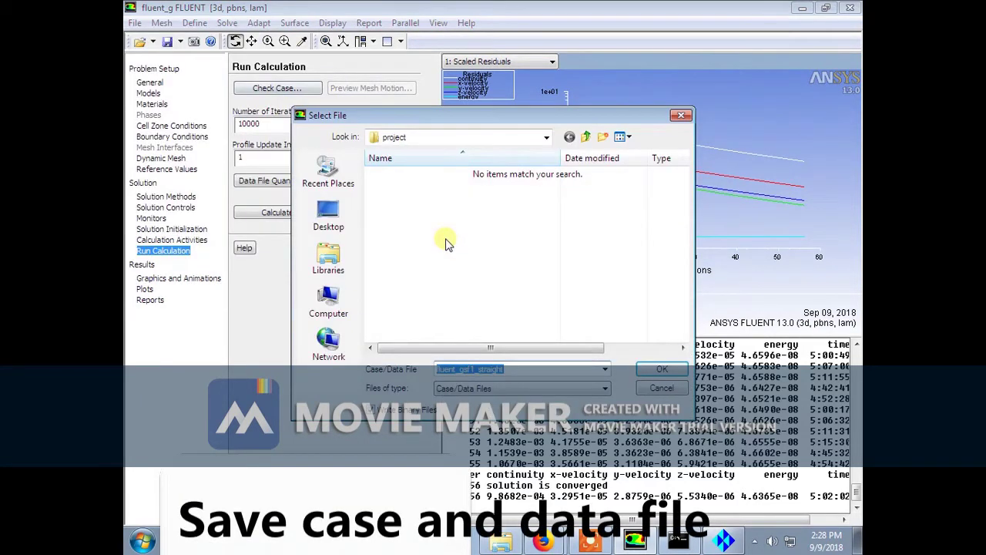
click(520, 370)
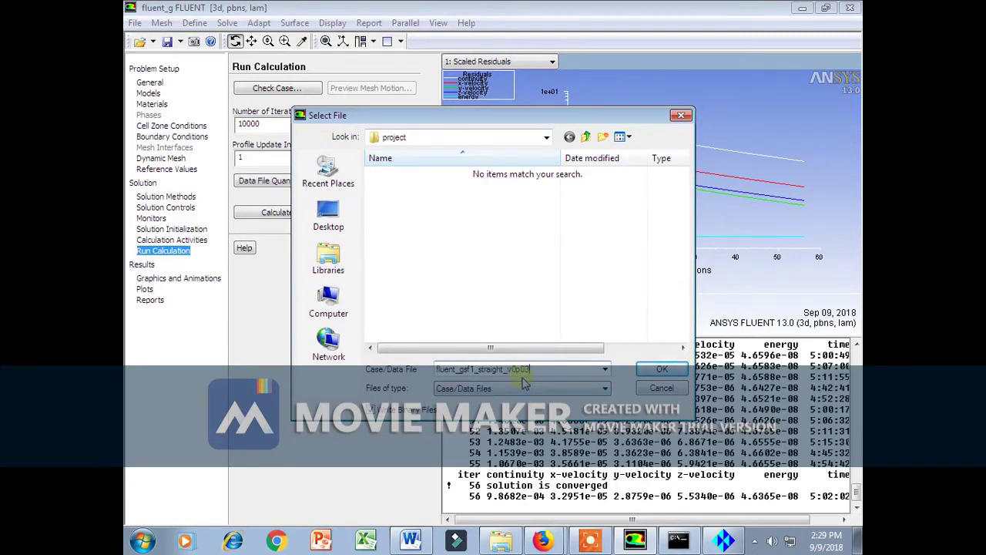
click(662, 370)
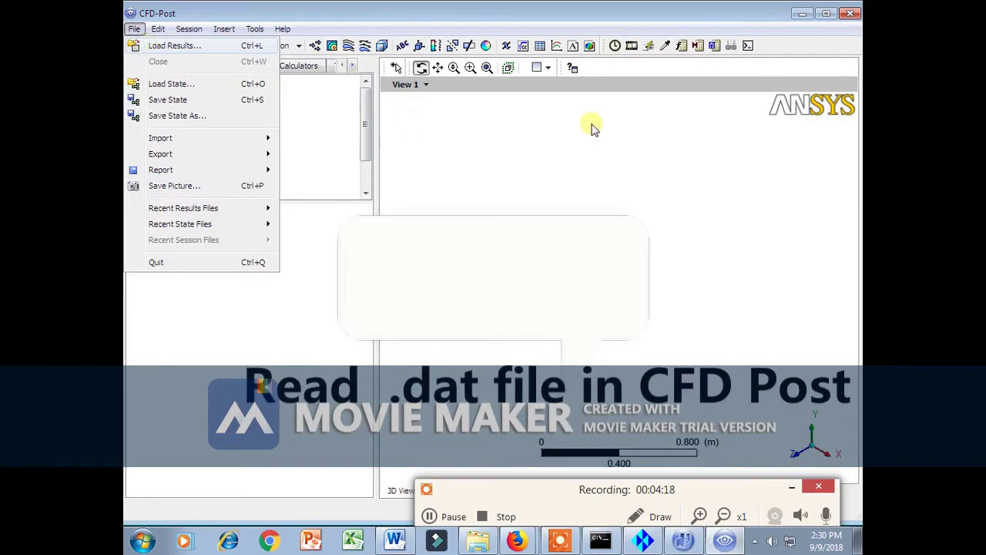
- In CFD-Post, load the results file fluent_gsf1_straight_v0p03.dat from the project folder on the Desktop
key(ctrl+l)
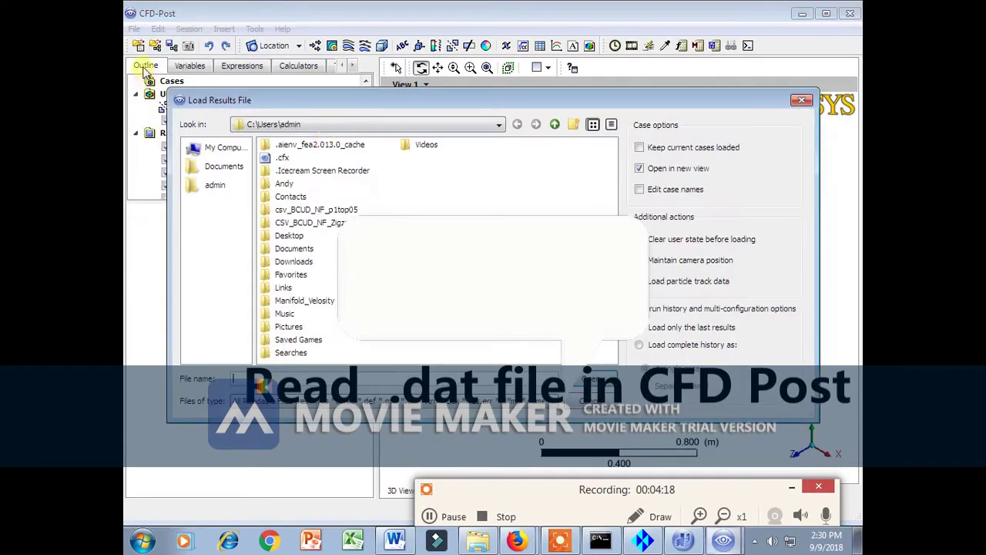
click(326, 124)
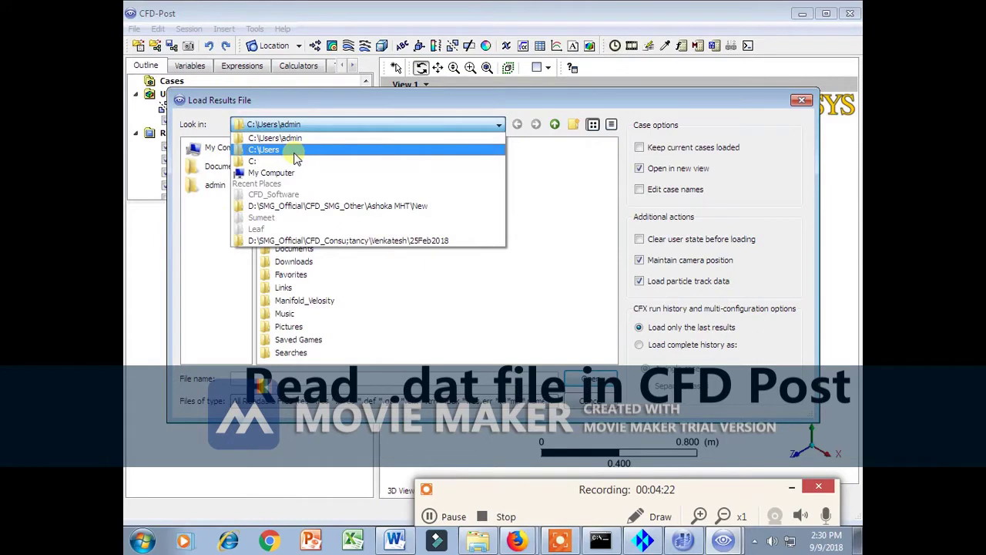
click(219, 156)
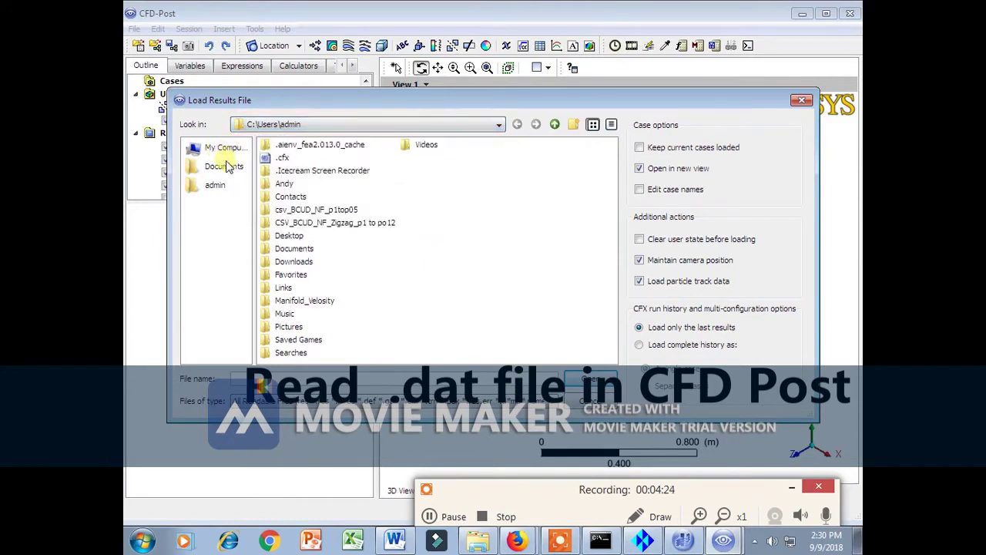
click(285, 237)
double_click(285, 237)
double_click(289, 198)
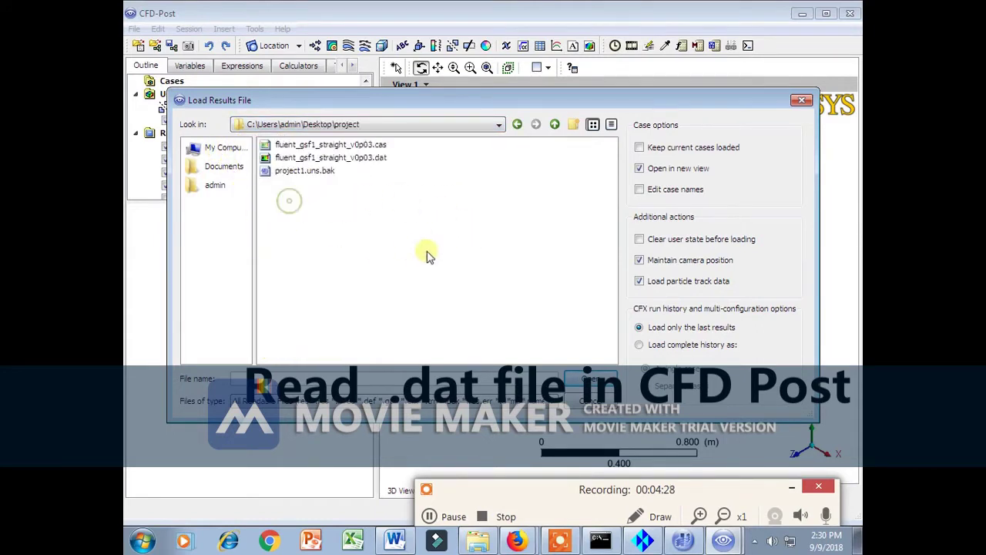
click(376, 158)
click(593, 378)
click(451, 316)
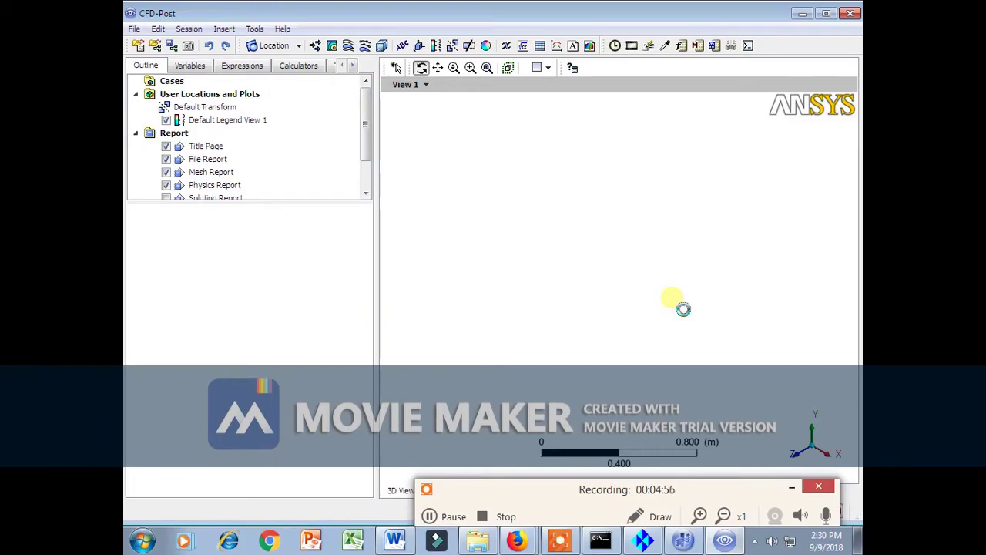
- Insert a plane named Plane 1 across all domains, defined by the ZX Plane method
drag(681, 309, 663, 324)
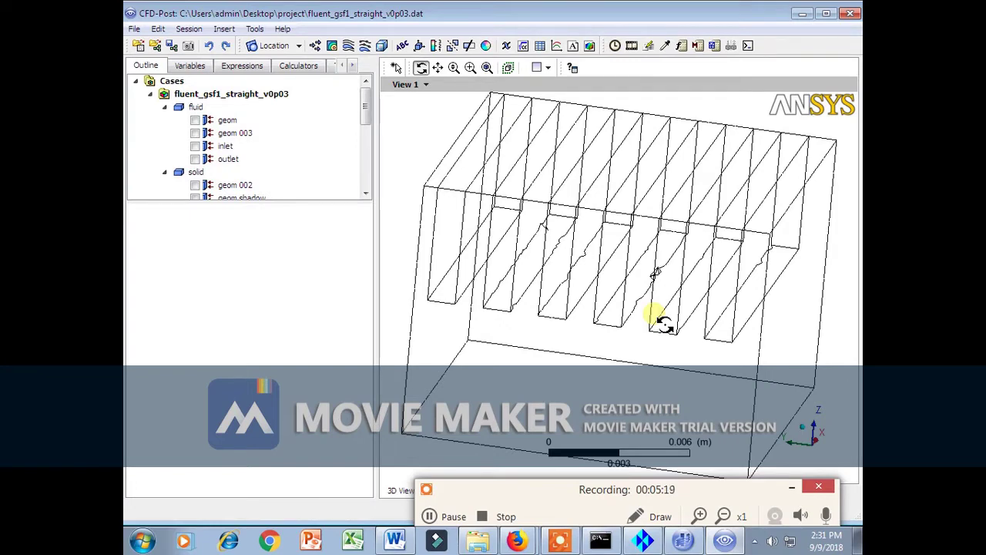
drag(632, 205, 662, 262)
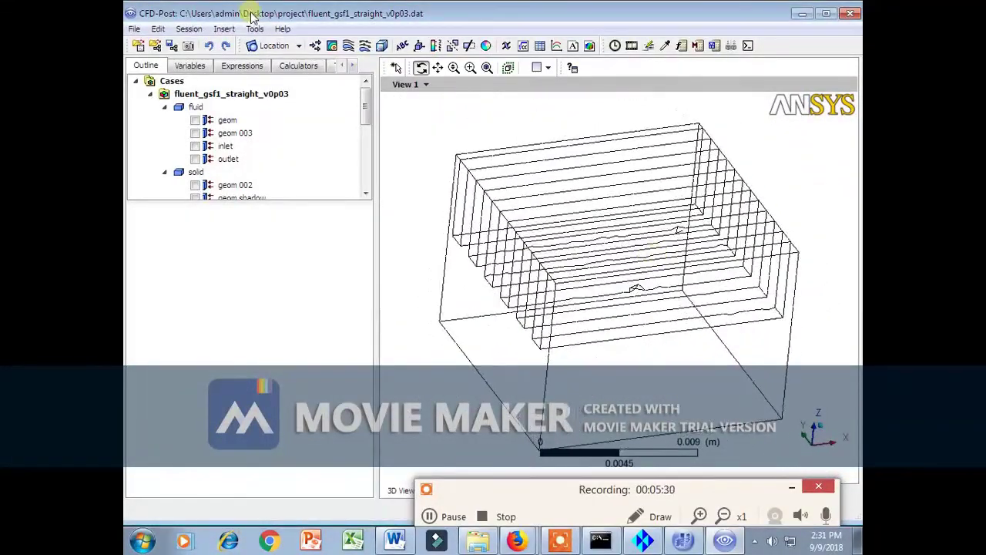
click(282, 46)
click(278, 112)
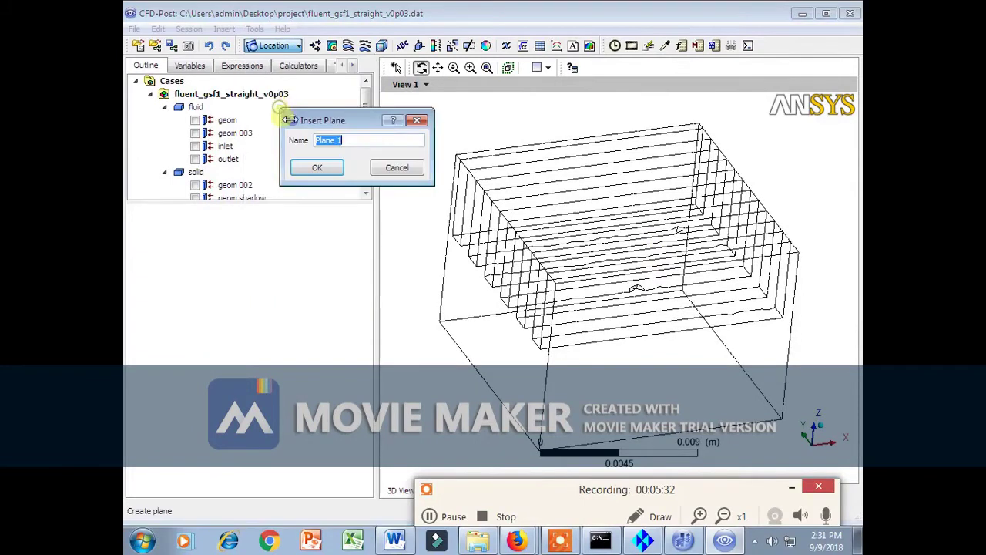
click(317, 166)
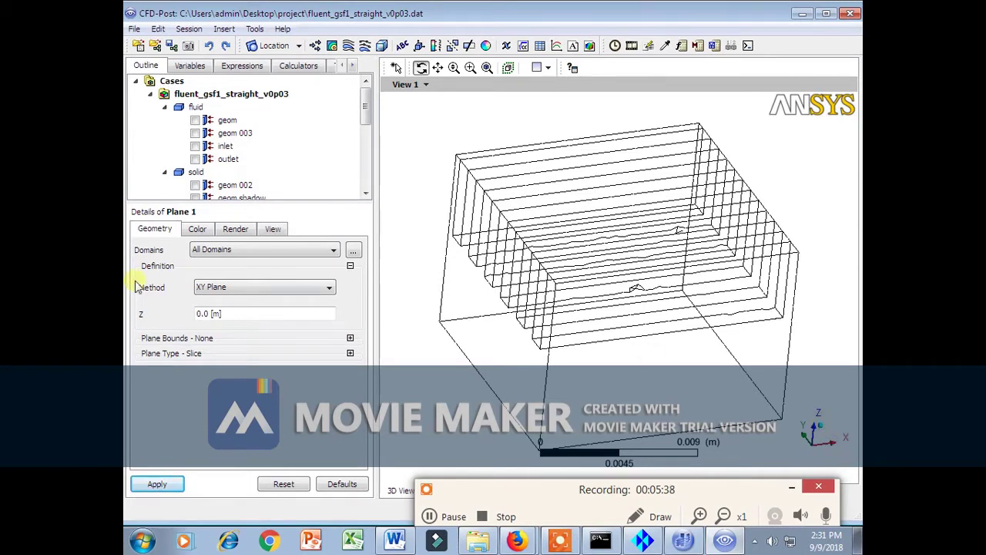
click(219, 286)
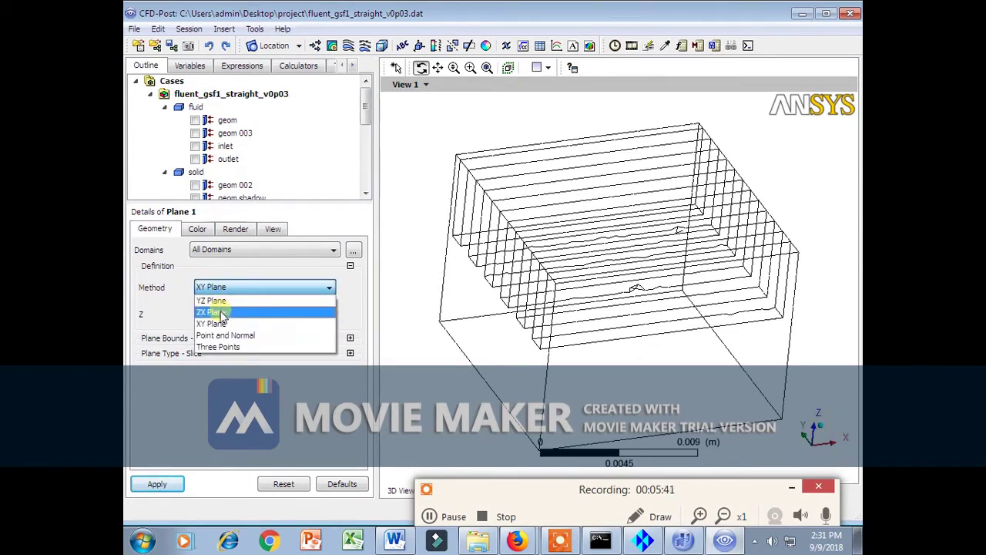
click(220, 312)
click(157, 484)
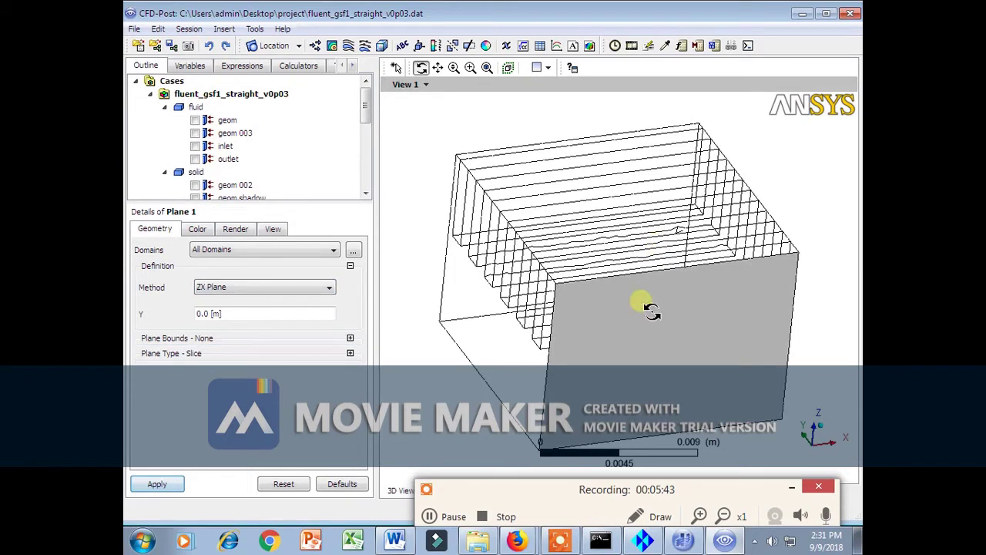
- Set the ZX plane's Y position to 0.00597 m and apply it
click(226, 310)
drag(197, 321, 235, 322)
click(158, 484)
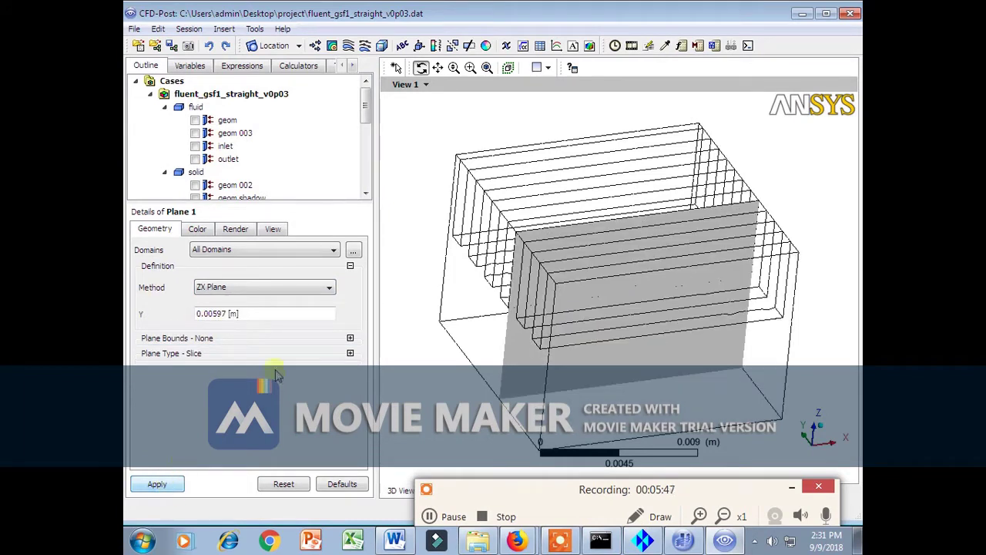
- Set Plane 1's Y position to 0.006795 m and apply it
click(231, 314)
drag(237, 323, 239, 324)
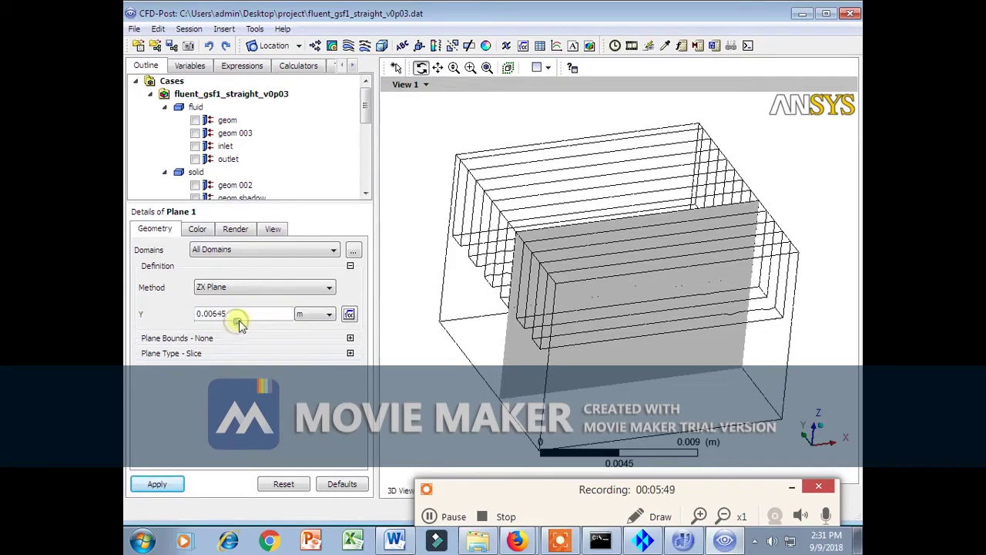
click(157, 483)
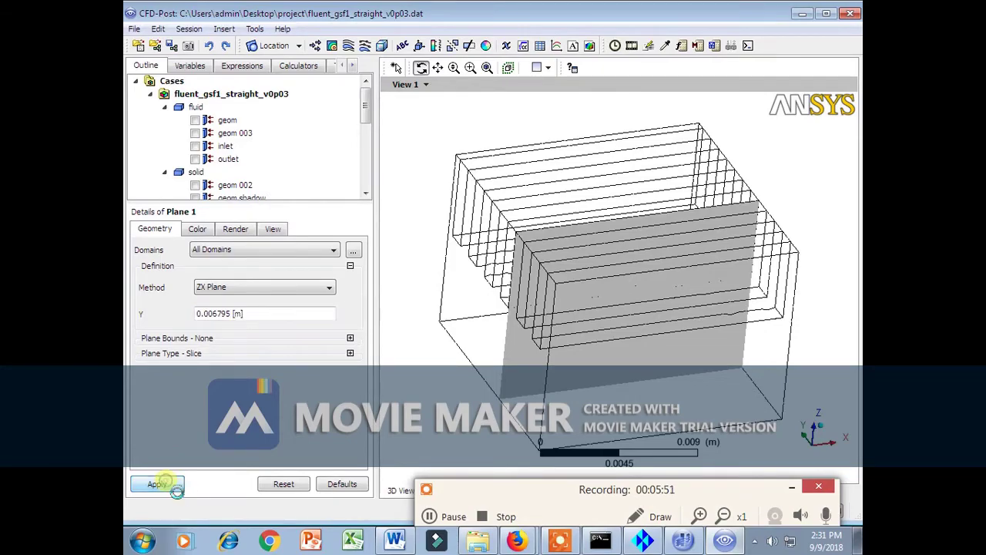
mouse_move(604, 229)
mouse_down()
mouse_move(632, 279)
mouse_move(612, 235)
mouse_move(582, 241)
mouse_move(615, 228)
mouse_up()
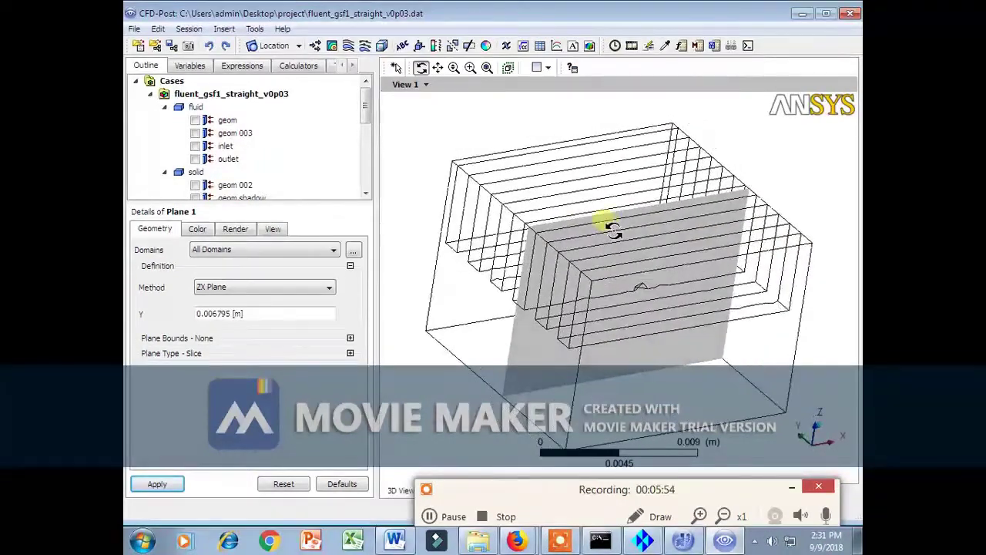
- Insert a contour named Contour 1 on Plane 1 showing Pressure with the global range, and apply it
click(332, 46)
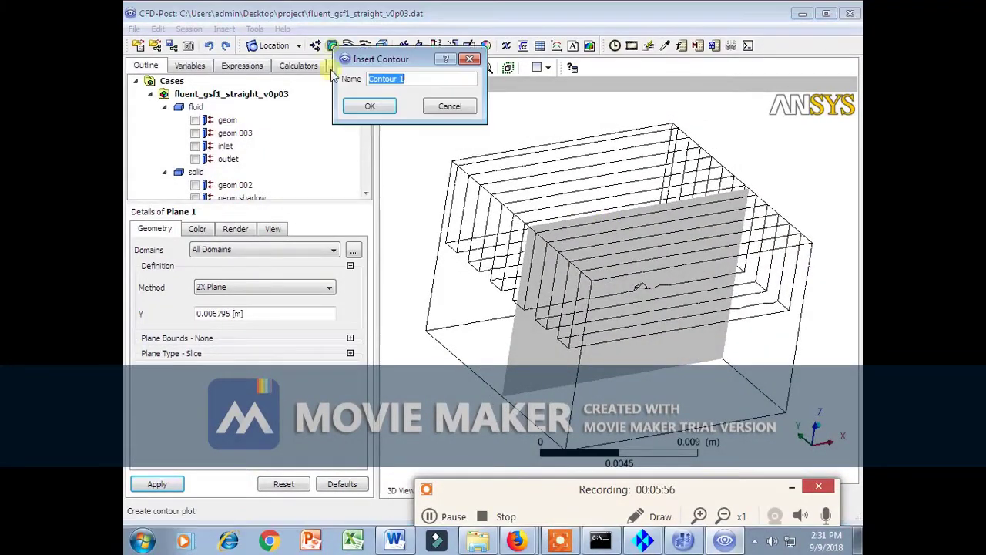
click(369, 108)
click(276, 271)
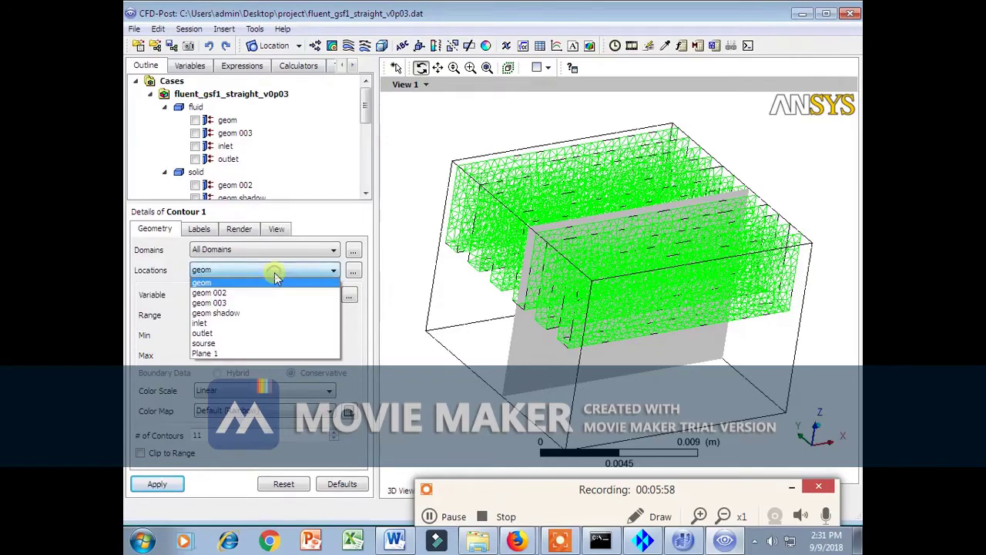
click(209, 350)
click(162, 483)
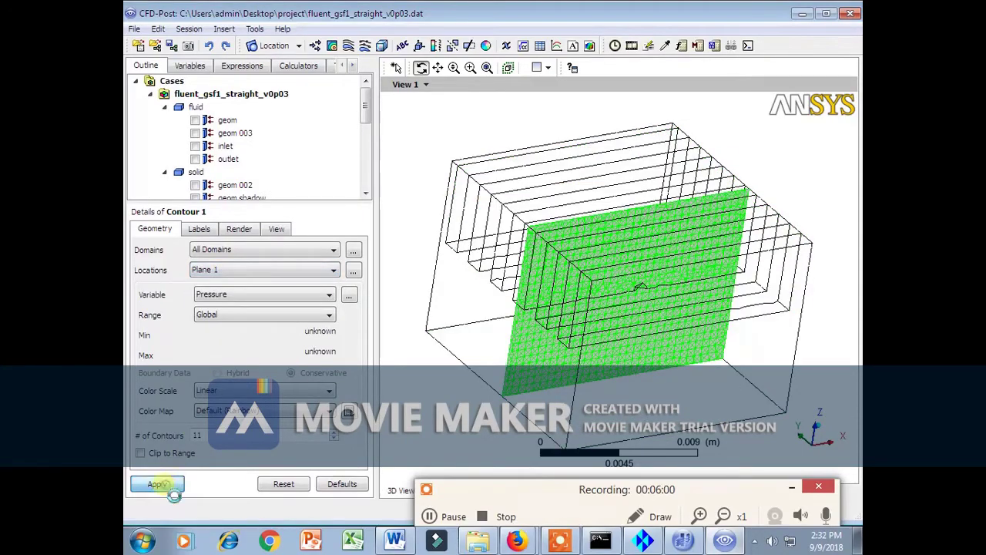
drag(682, 215, 600, 255)
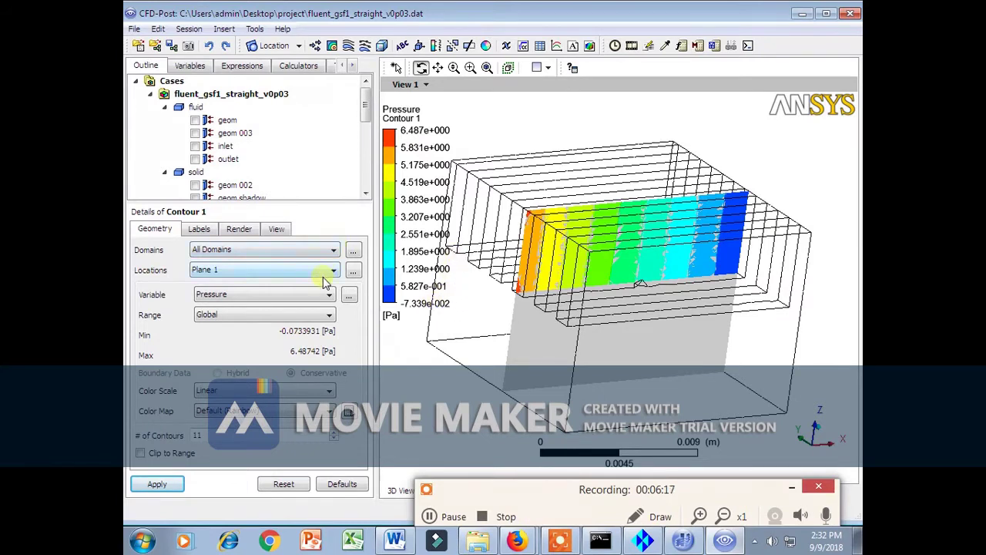
- Change the variable of Contour 1 to Temperature and apply it
click(322, 302)
click(224, 346)
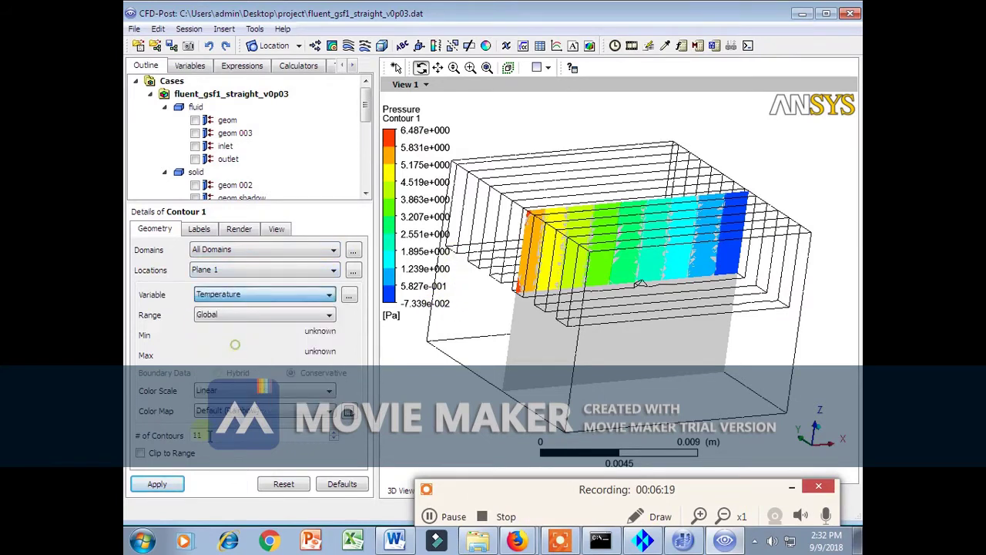
click(170, 489)
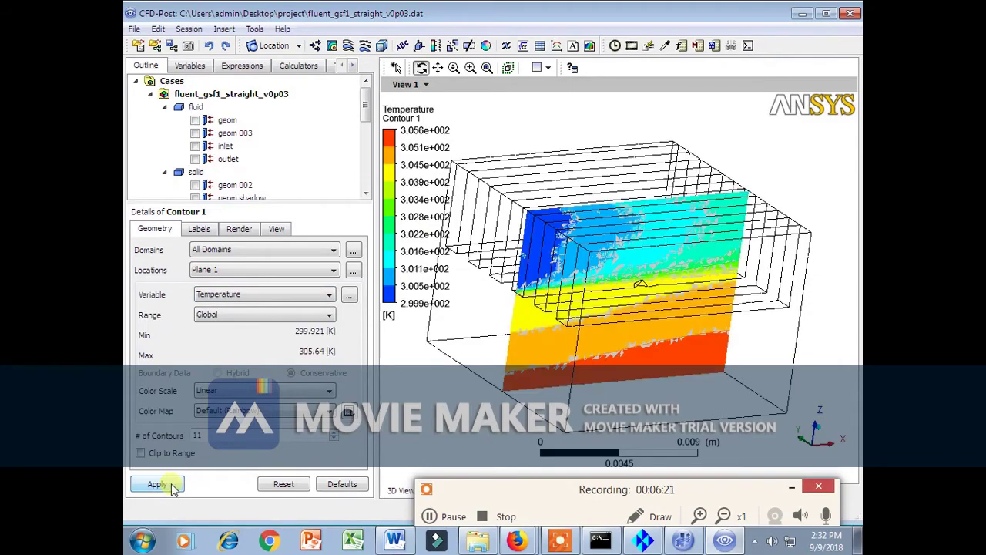
drag(583, 304, 606, 283)
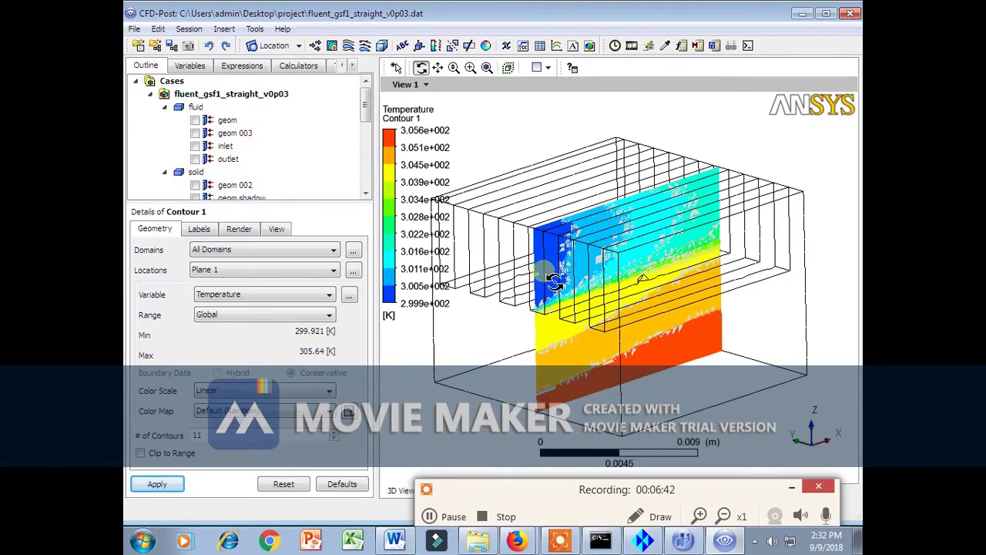
drag(557, 287, 557, 341)
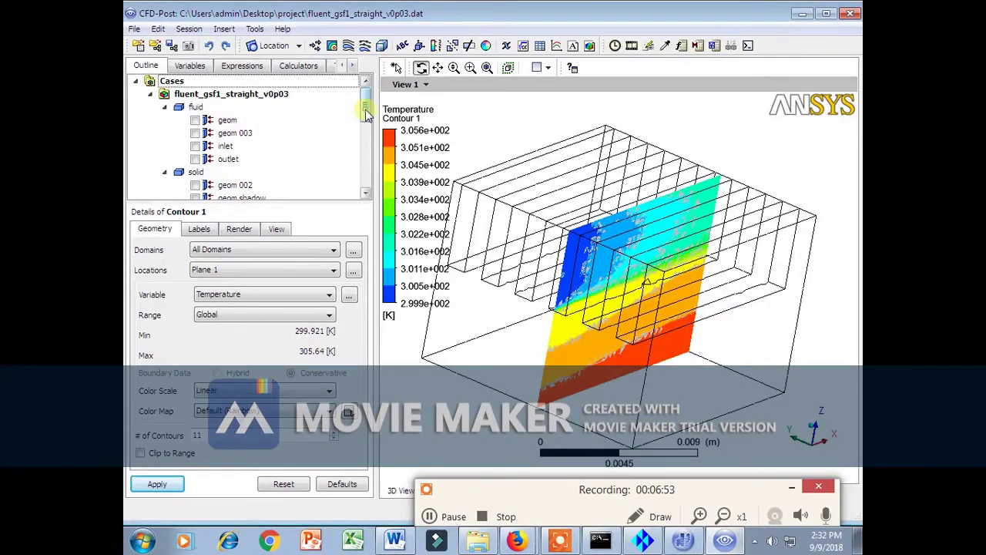
- Add the inlet and outlet to Contour 1's locations alongside Plane 1 and apply the contour
click(352, 269)
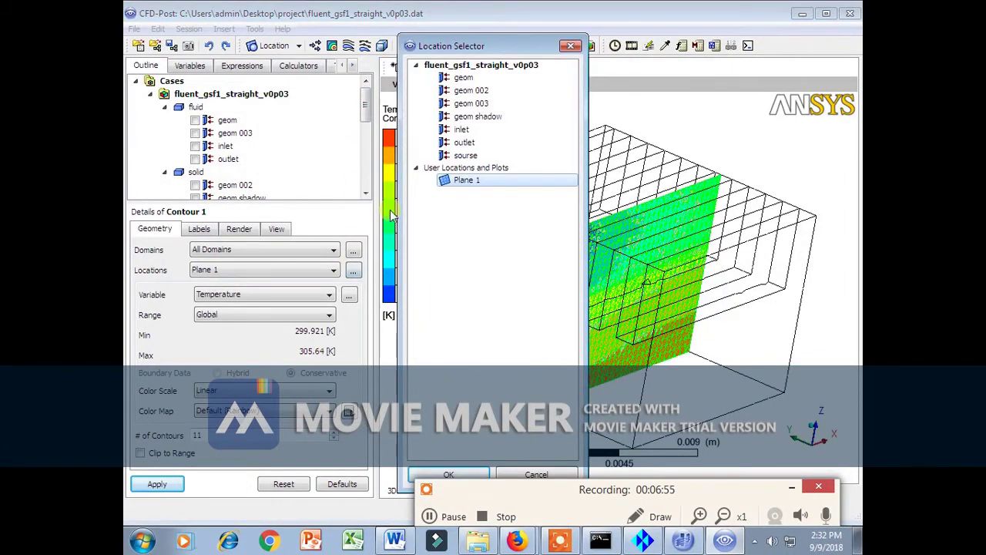
ctrl+click(460, 130)
ctrl+click(463, 142)
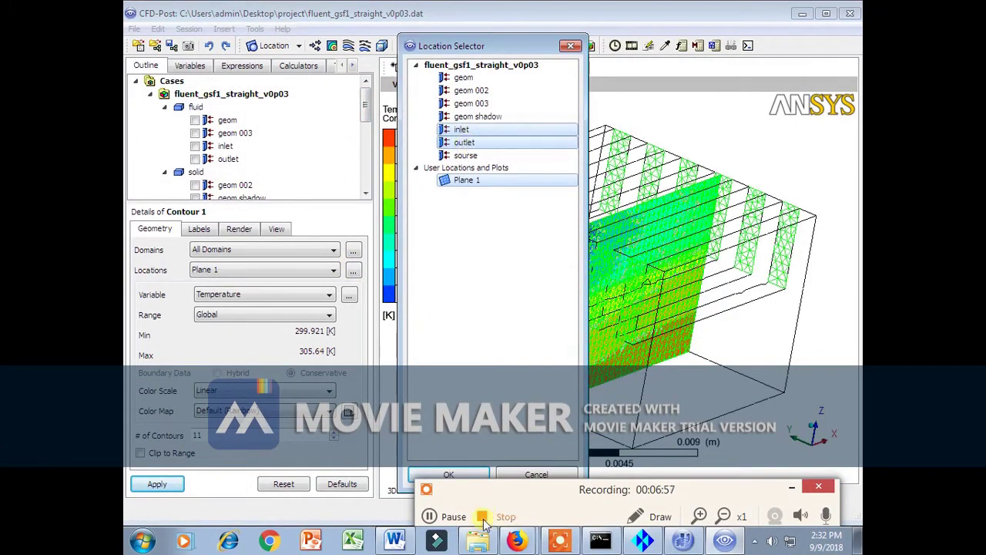
click(448, 473)
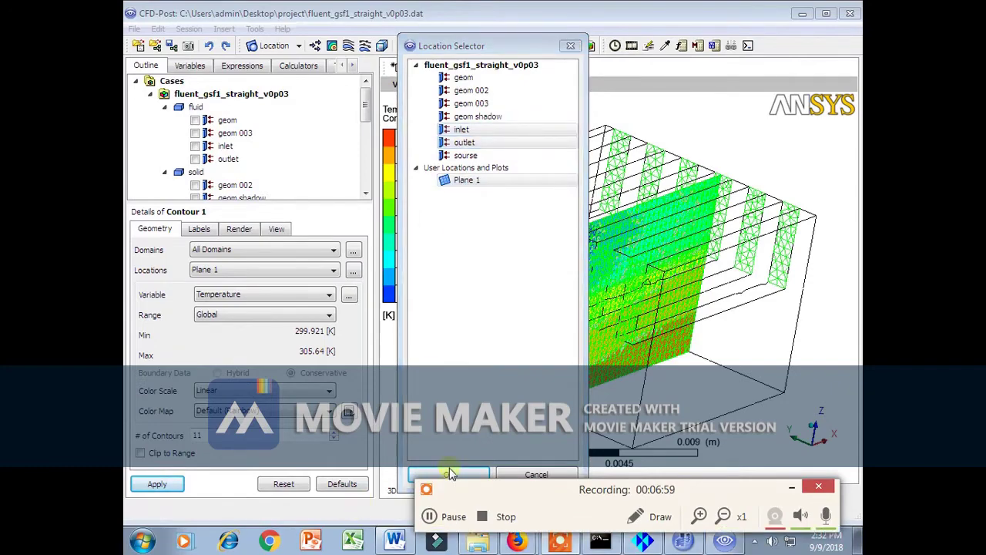
click(158, 483)
mouse_move(587, 307)
mouse_down()
mouse_move(579, 317)
mouse_move(591, 308)
mouse_up()
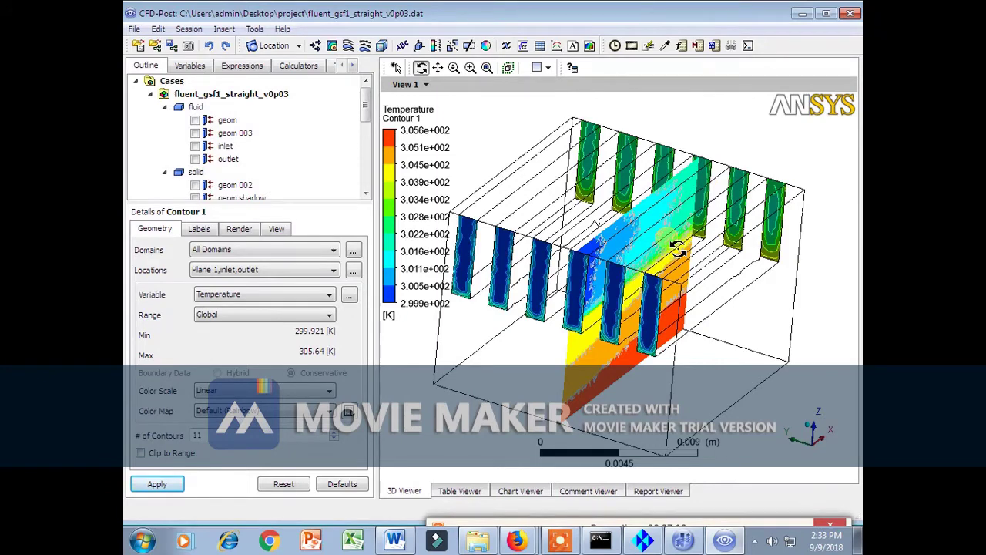
drag(676, 246, 671, 247)
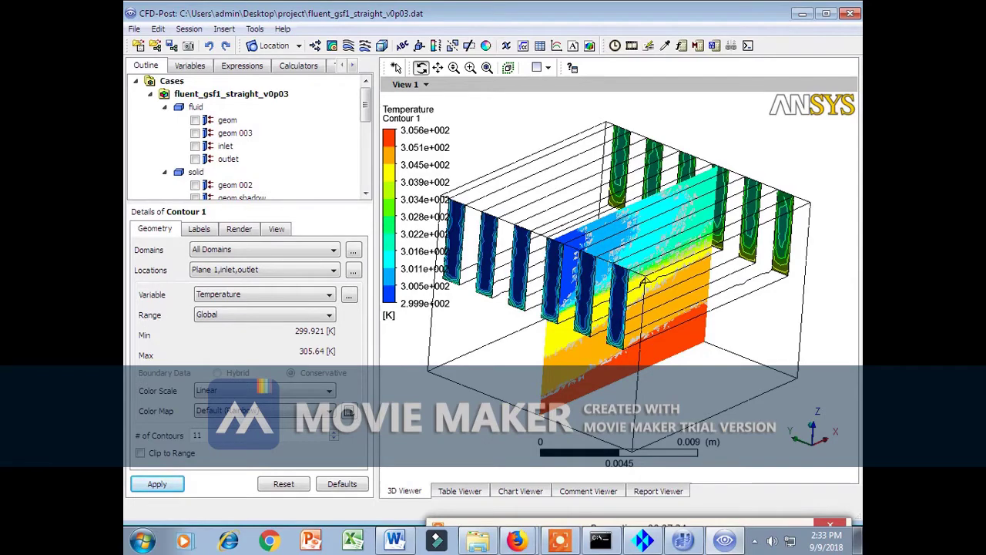
- Insert a line named Line 1 across all domains, using the Two Points method
click(295, 48)
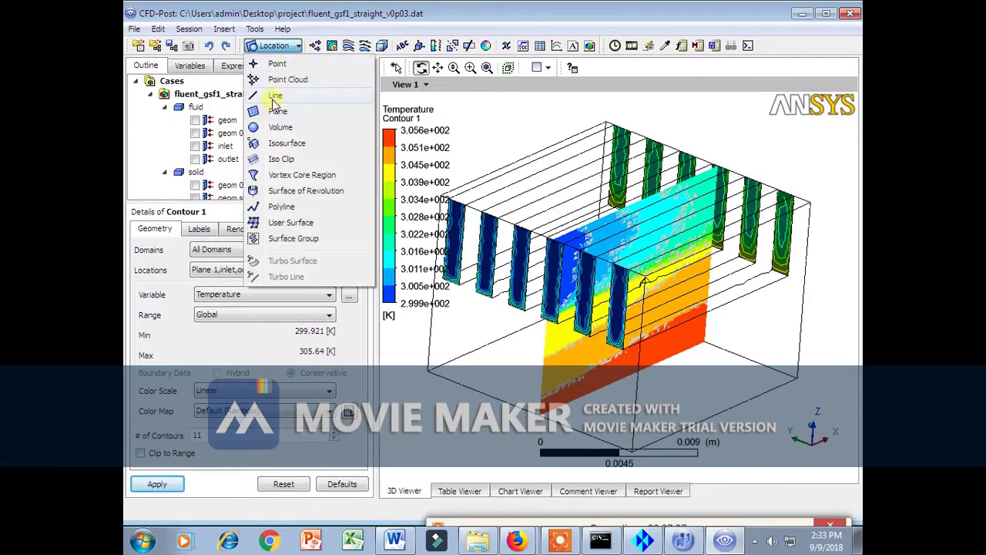
click(269, 96)
click(309, 161)
drag(661, 213, 672, 206)
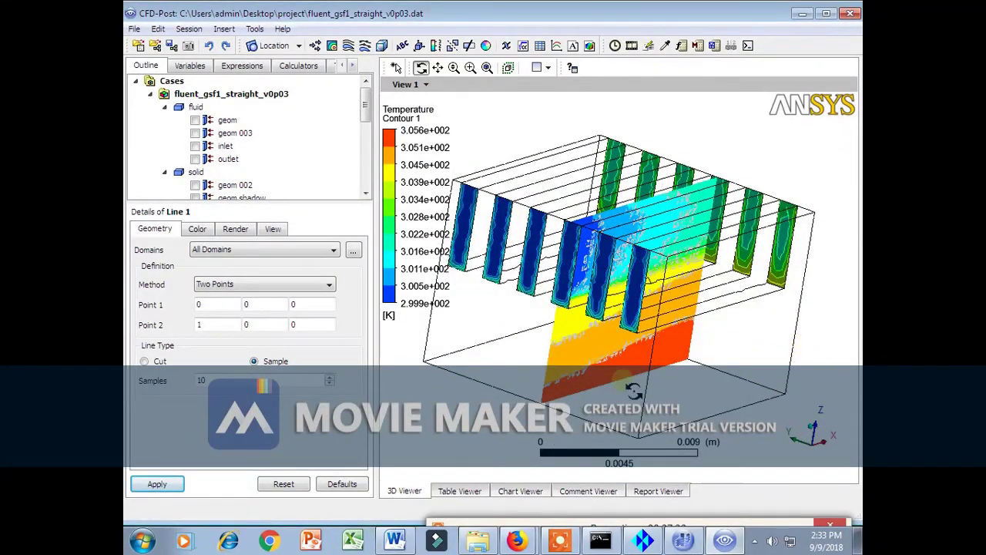
click(198, 331)
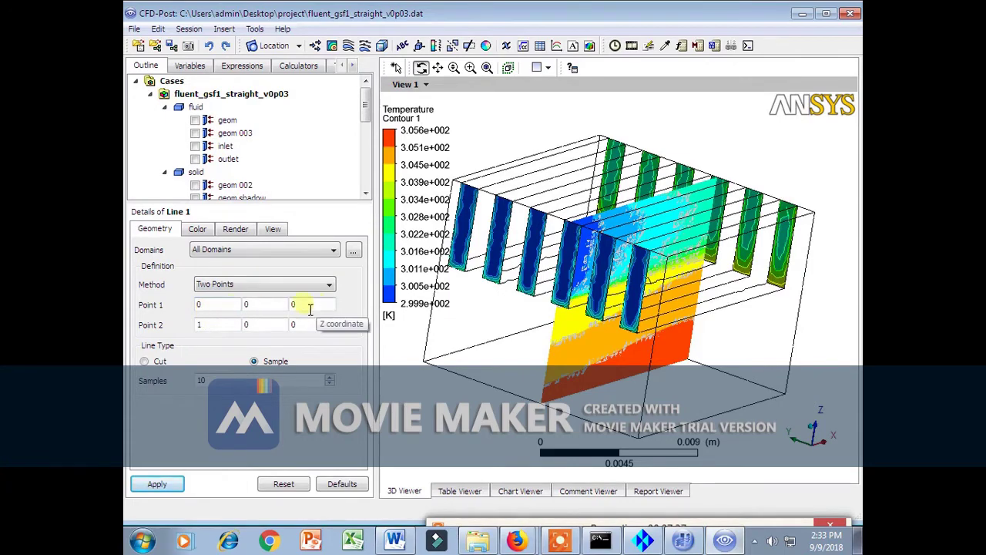
drag(667, 309, 640, 310)
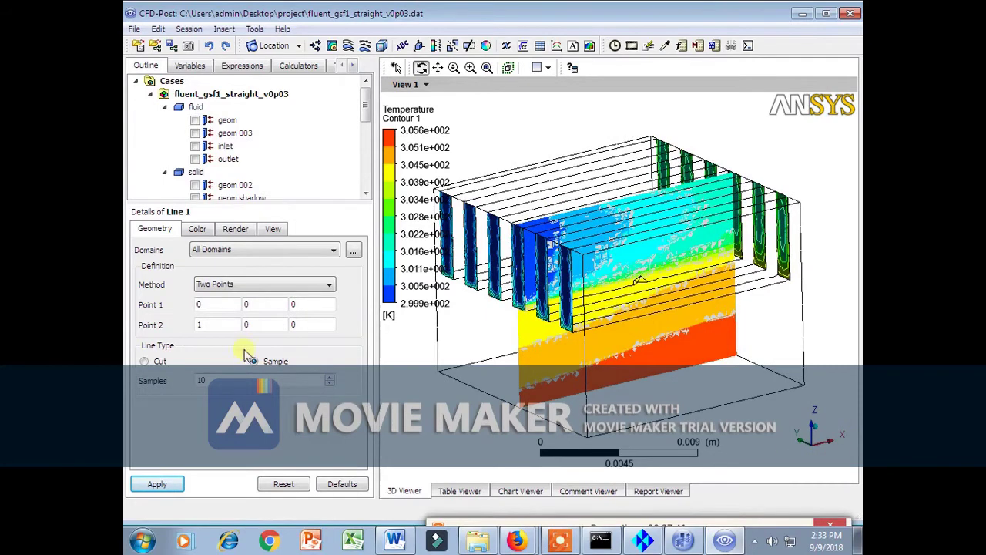
- Set the X coordinate of Line 1's Point 2 to 0.015 and apply it
double_click(206, 324)
text(0.015)
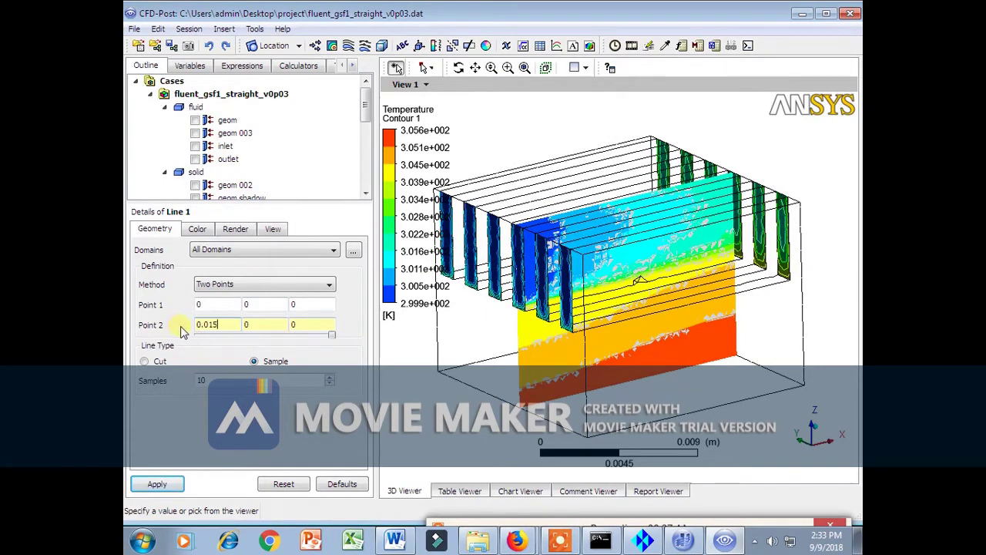
click(150, 483)
drag(640, 341, 762, 434)
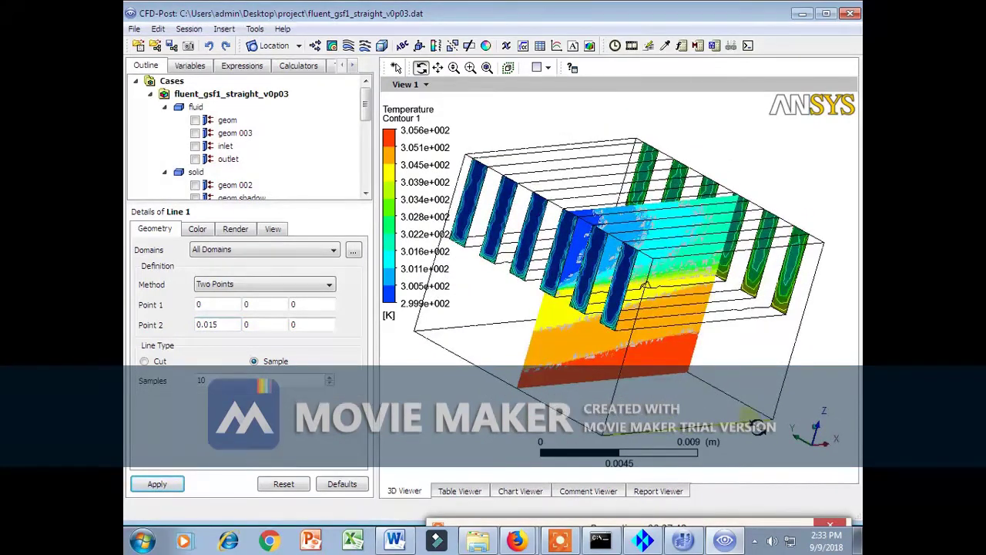
mouse_move(726, 352)
mouse_down()
mouse_move(689, 335)
mouse_move(729, 353)
mouse_move(726, 341)
mouse_up()
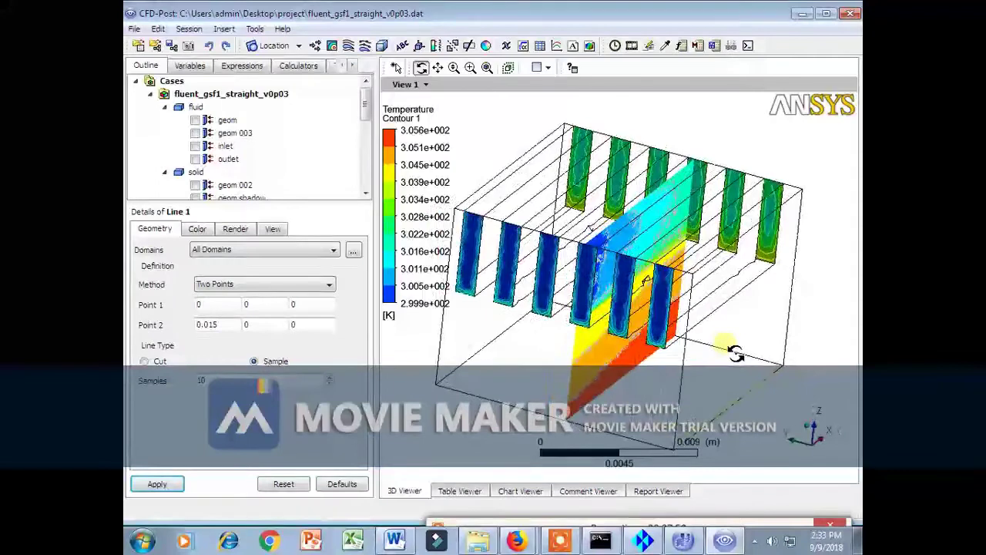
- Set the Y coordinate of both Line 1 points to 0.005 and apply it
click(266, 309)
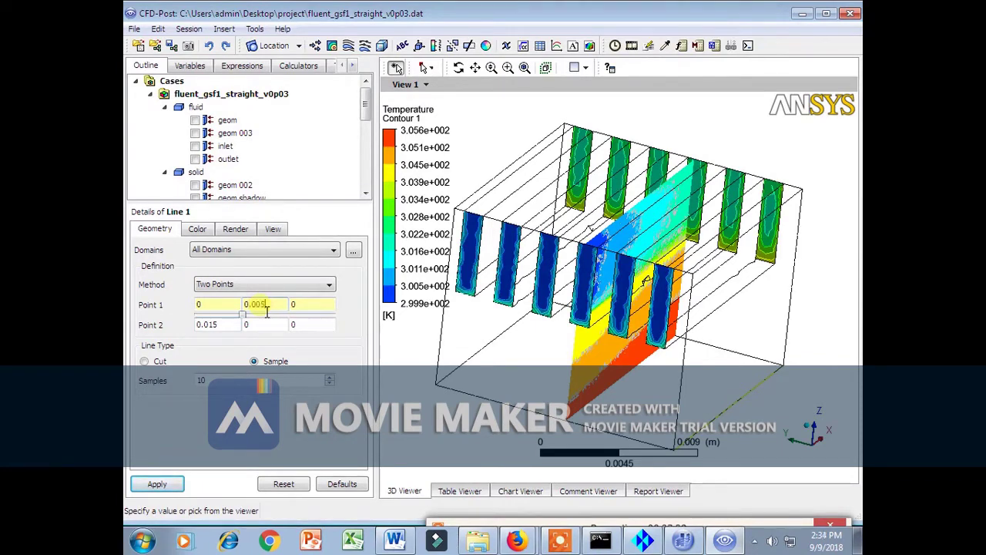
double_click(273, 304)
key(ctrl+c)
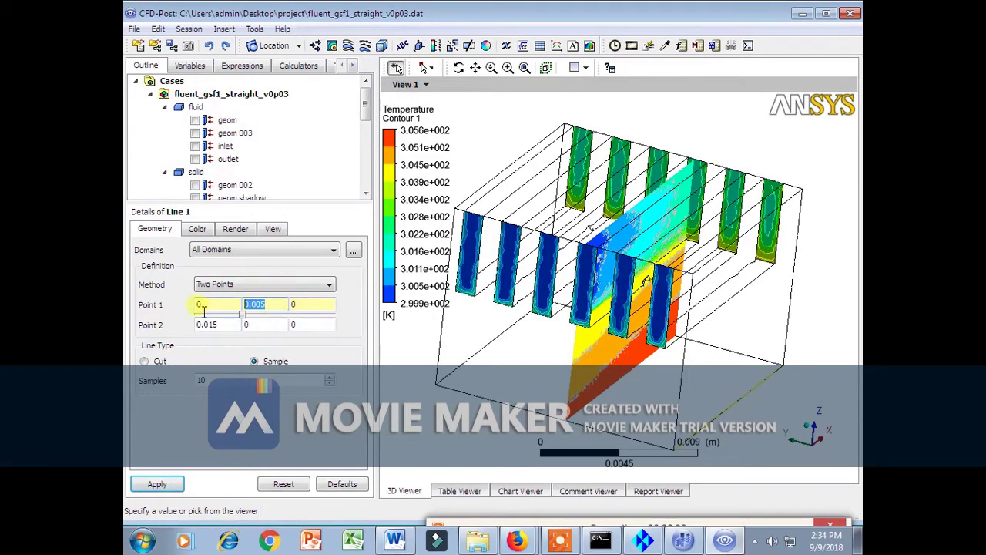
double_click(263, 325)
key(ctrl+v)
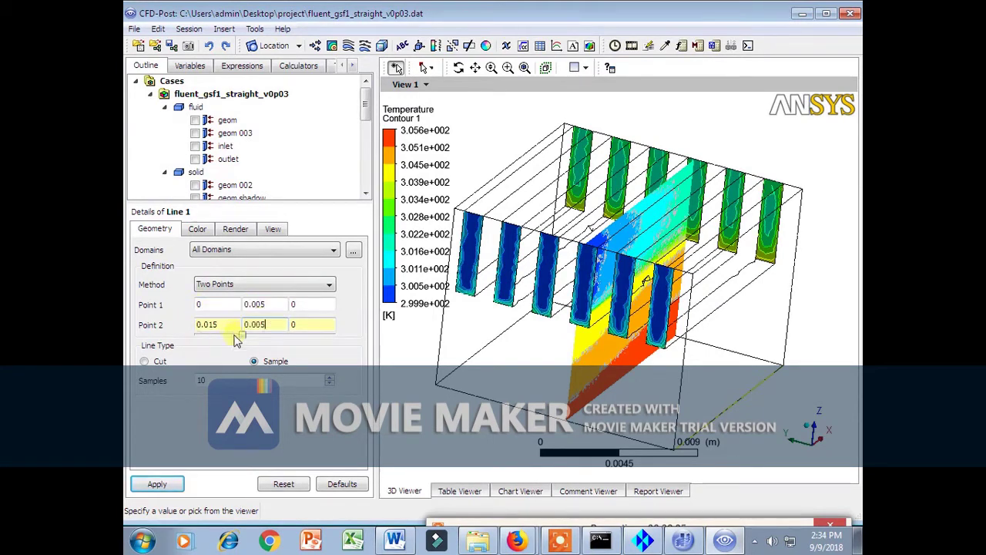
click(158, 484)
mouse_move(615, 291)
mouse_down()
mouse_move(605, 315)
mouse_move(623, 285)
mouse_up()
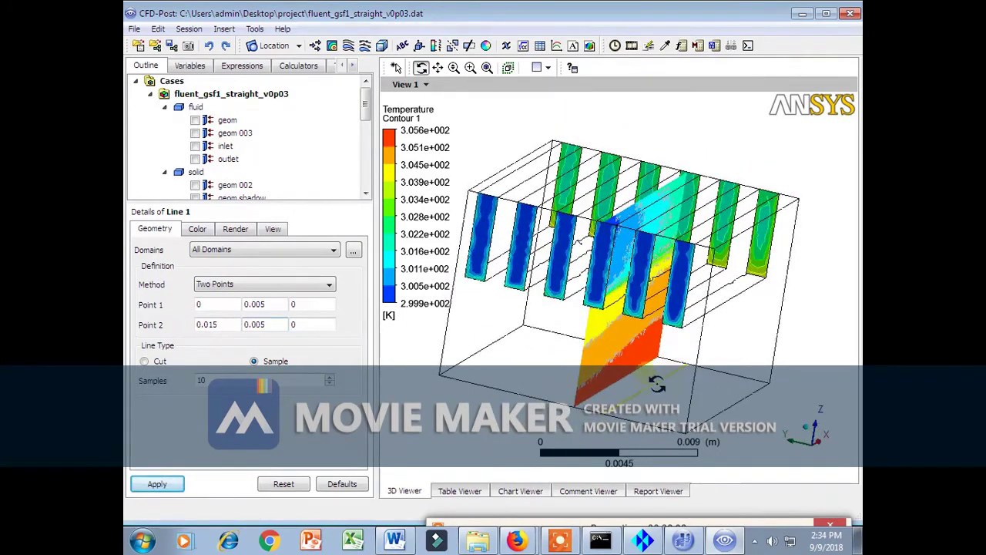
- Set the Z coordinate of both Line 1 points to 0.005 and apply it
click(316, 307)
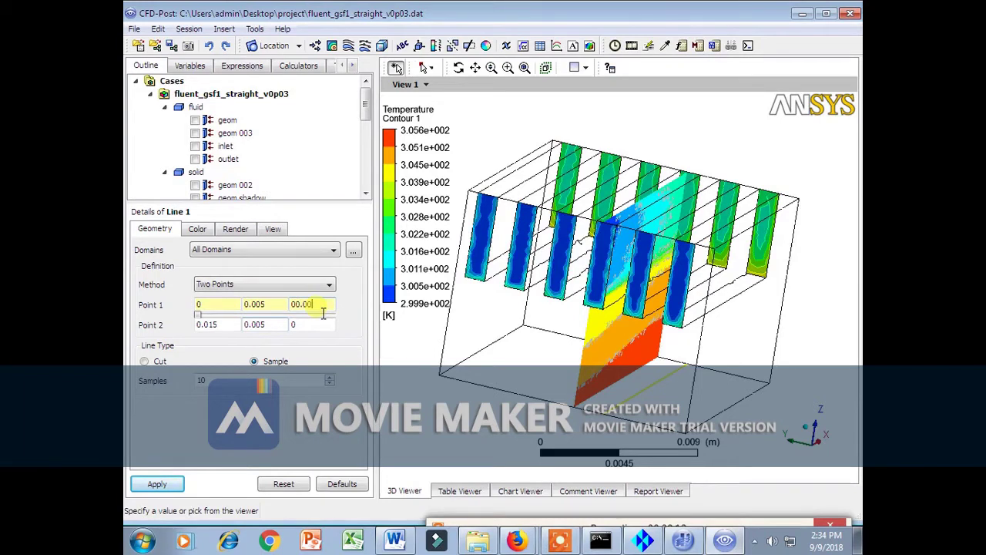
click(308, 327)
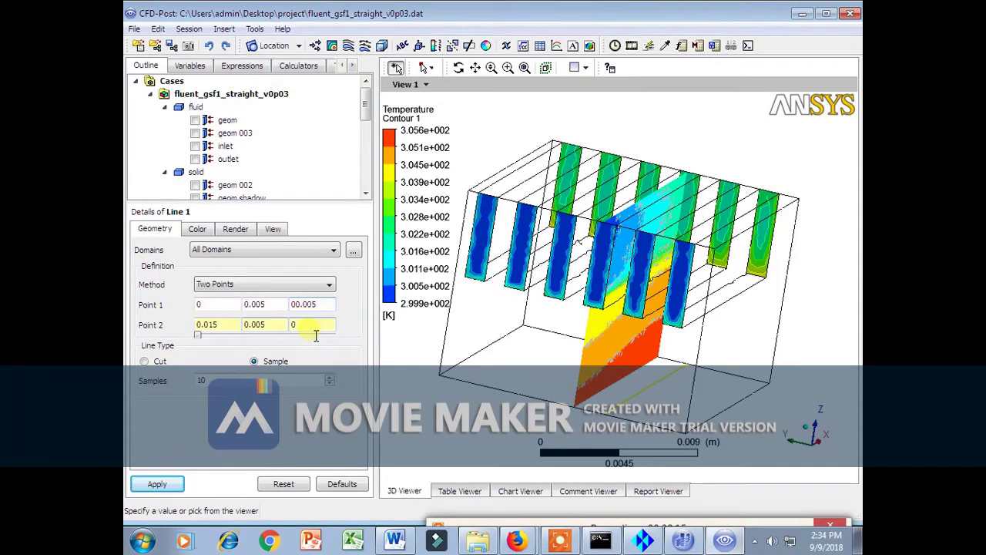
text(0.005)
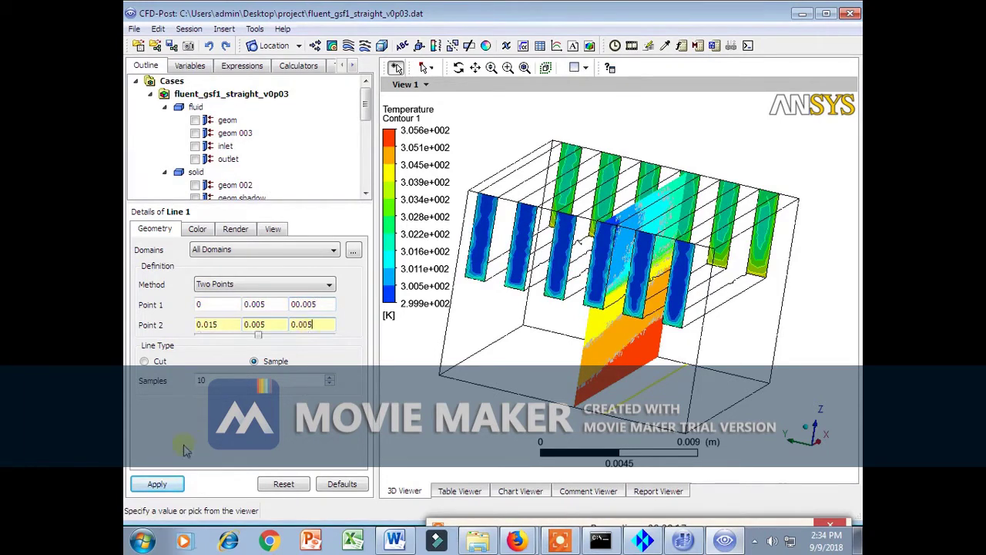
click(156, 483)
drag(633, 364, 643, 330)
- Set the Z coordinate of both Line 1 points to 0.008 and apply it
click(320, 304)
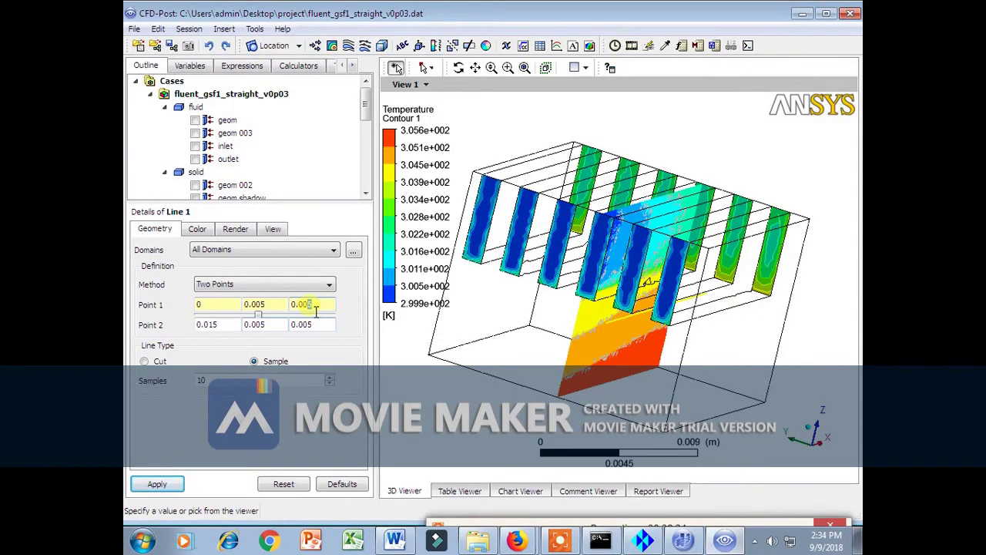
text(8)
drag(320, 328, 309, 328)
text(8)
click(157, 484)
drag(678, 268, 764, 299)
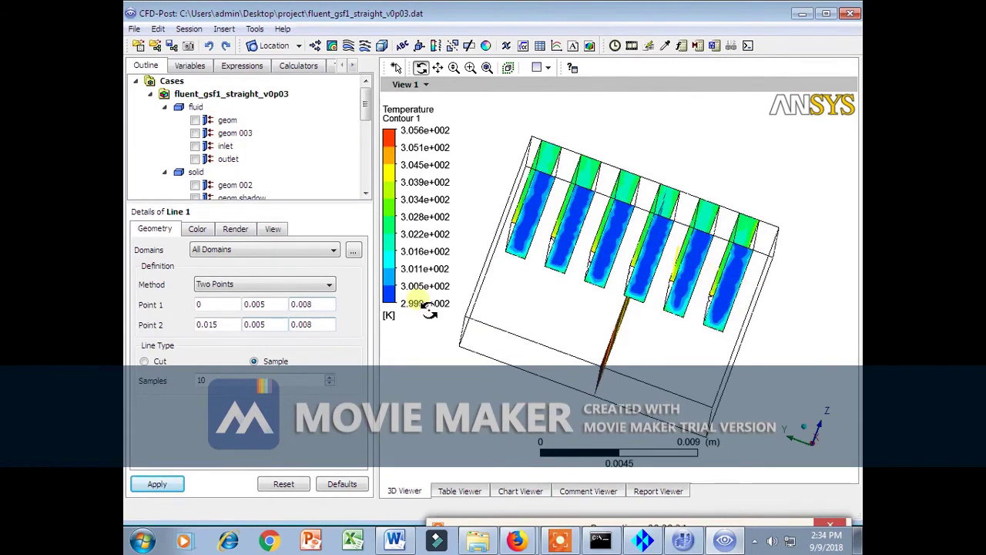
- Set the Y coordinate of both Line 1 points to 0.002 and apply it
click(266, 307)
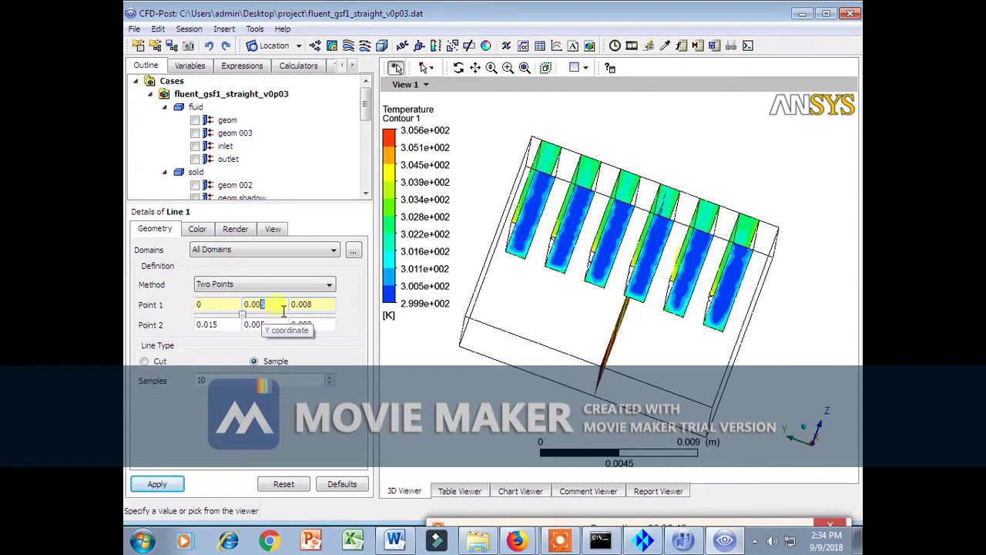
click(275, 305)
text(2)
drag(273, 326, 261, 327)
text(2)
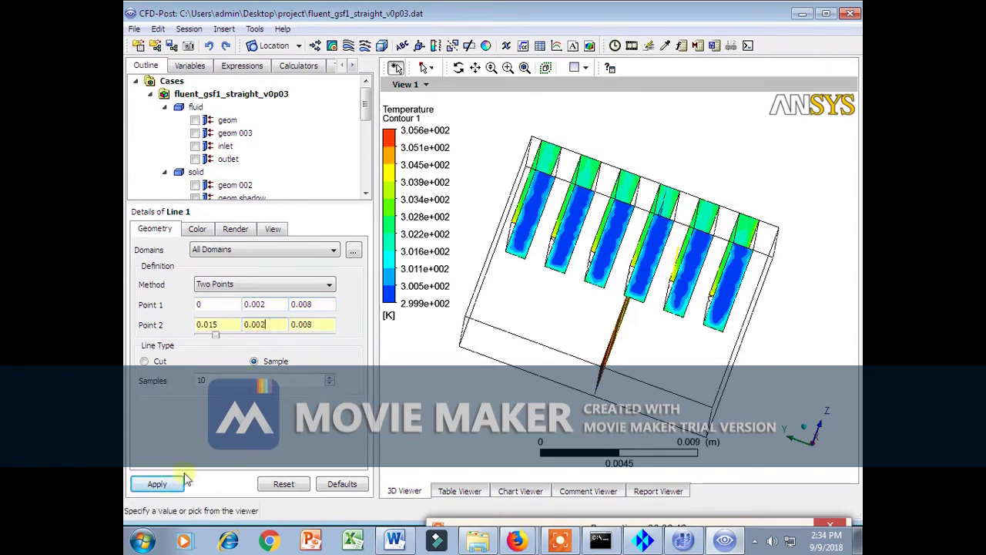
click(163, 484)
drag(614, 235, 686, 263)
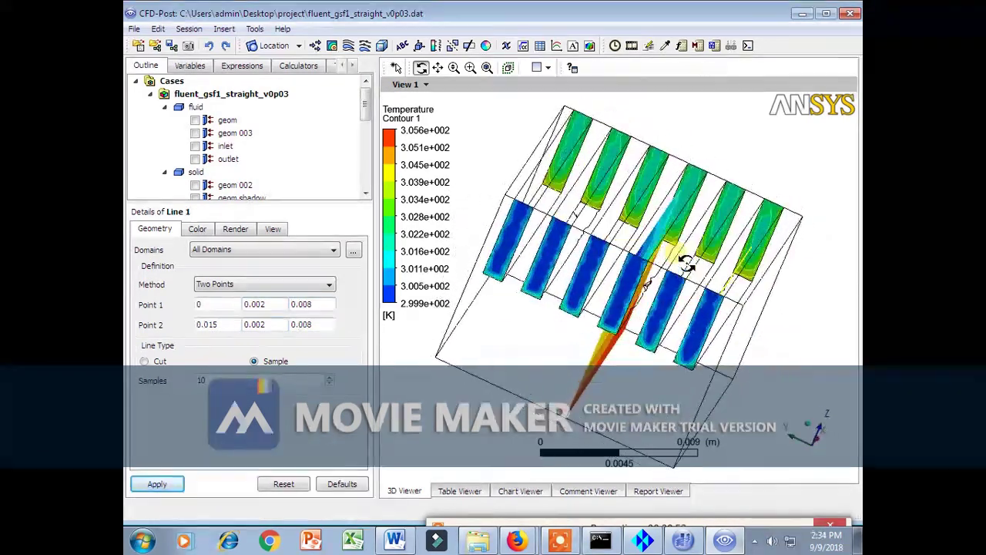
- Set the Y coordinate of both Line 1 points to 0.0015
click(266, 304)
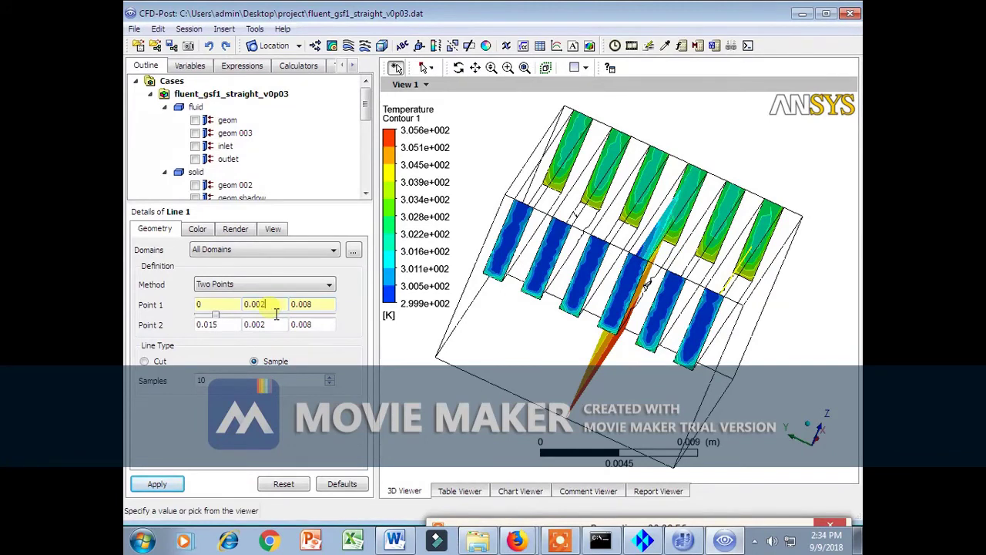
text(15)
click(278, 324)
key(BackSpace)
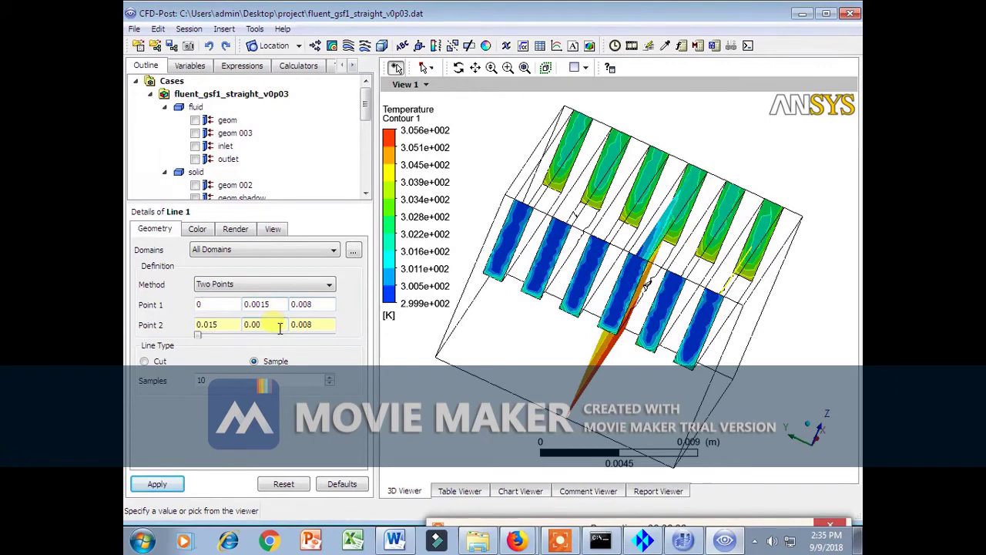
text(15)
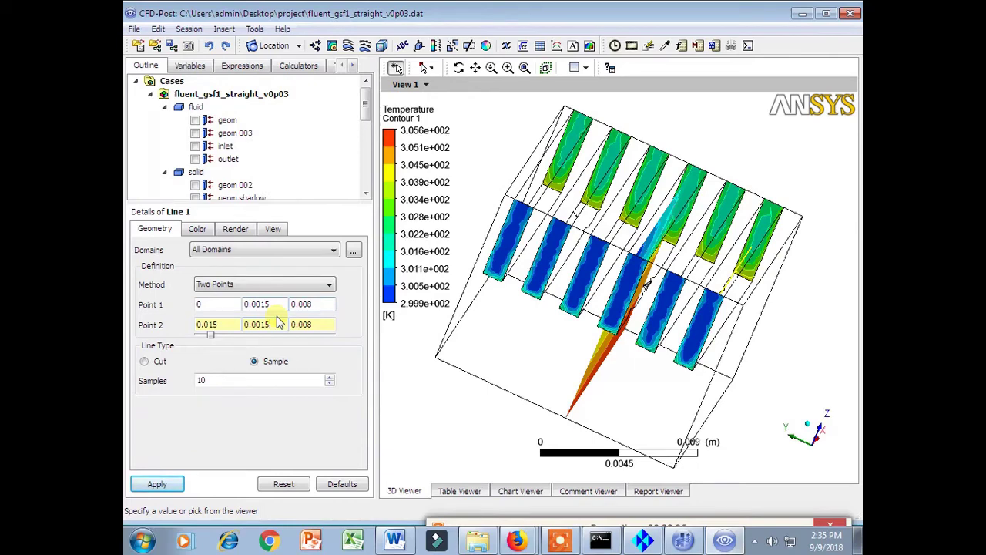
click(560, 539)
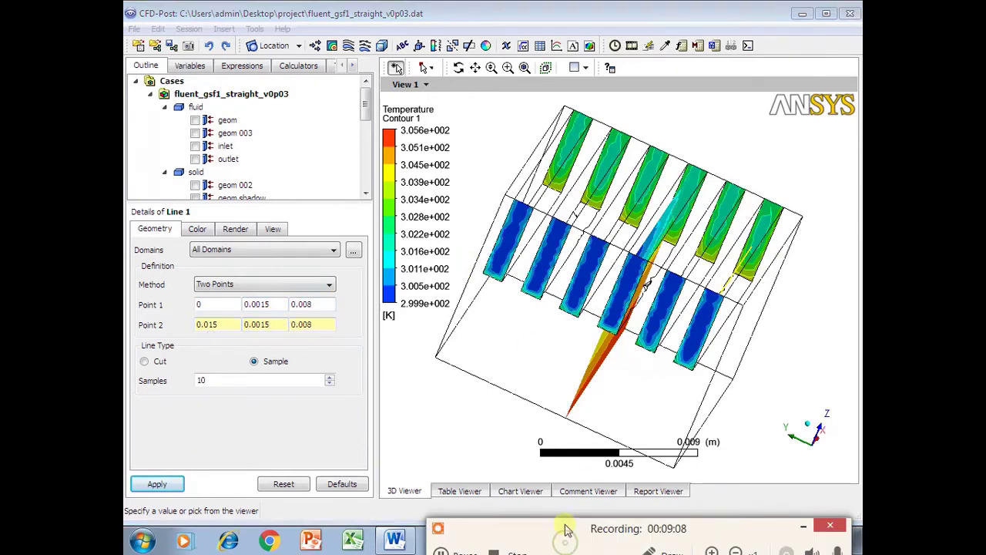
click(441, 551)
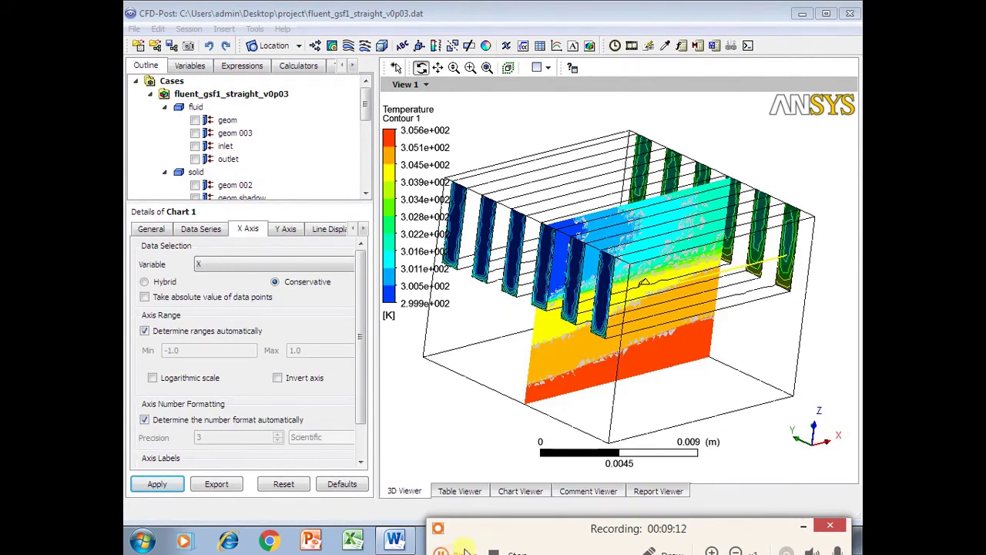
- Use Line 1 as the location for Series 1 of Chart 1
click(198, 230)
click(306, 404)
click(258, 416)
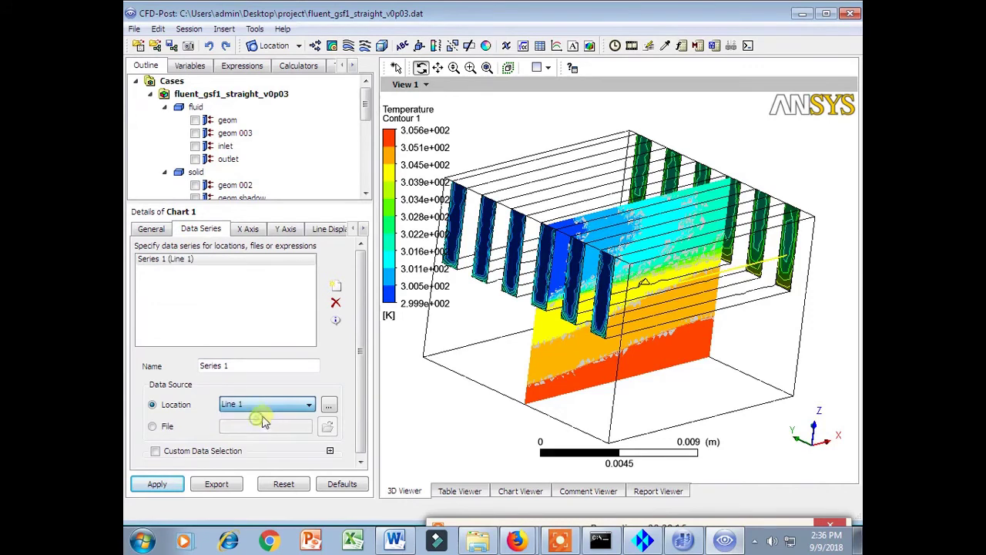
- Set the chart's Y axis variable to Temperature with X on the X axis, apply it and display the chart
click(246, 229)
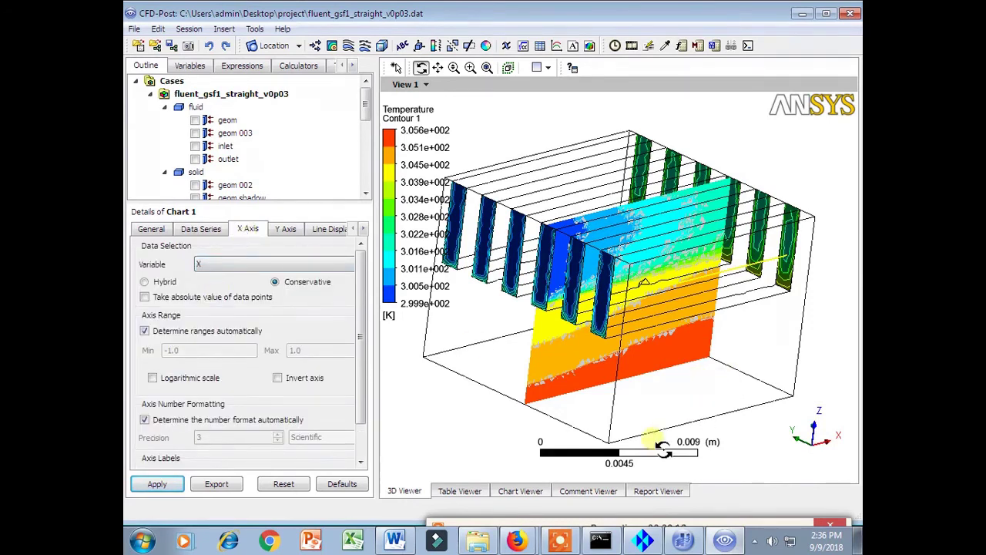
click(285, 228)
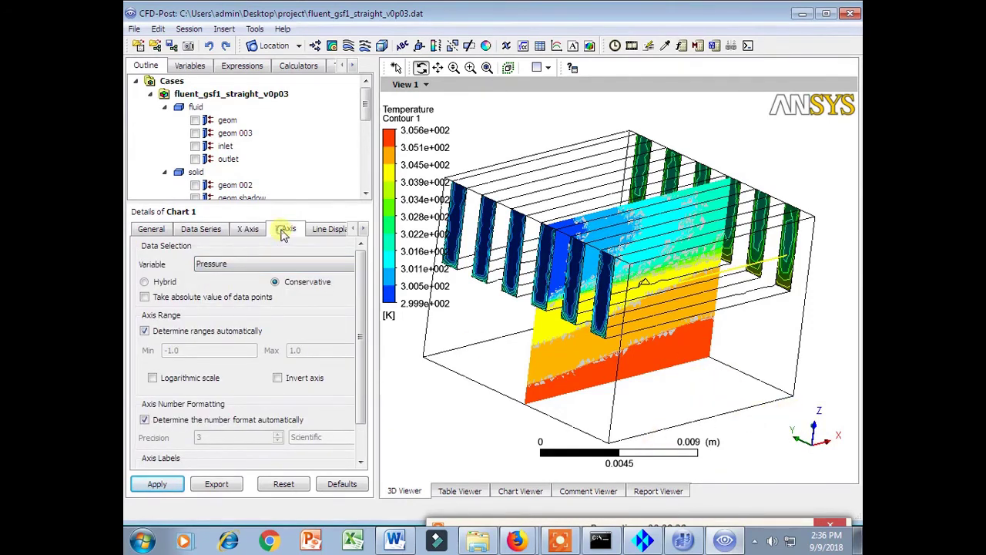
click(228, 266)
click(231, 316)
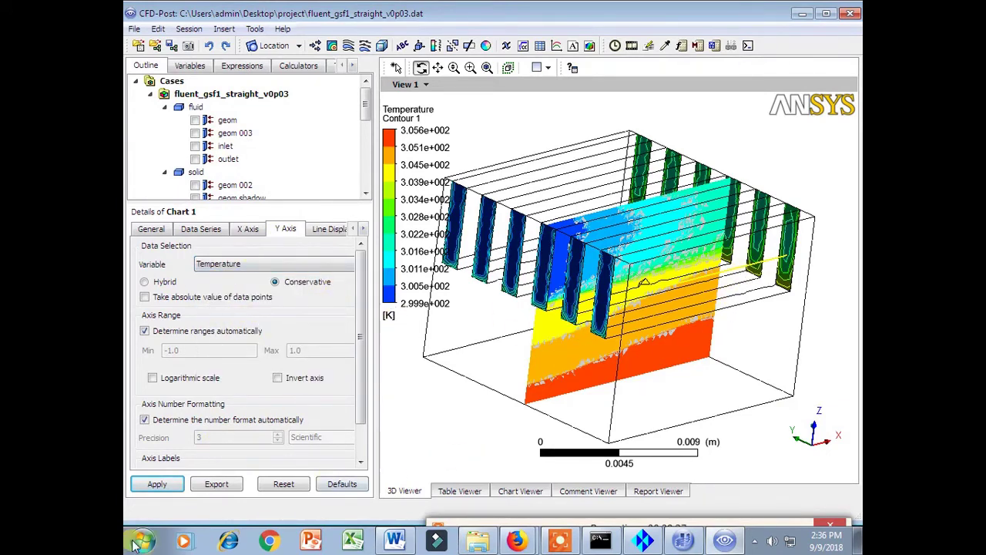
click(157, 489)
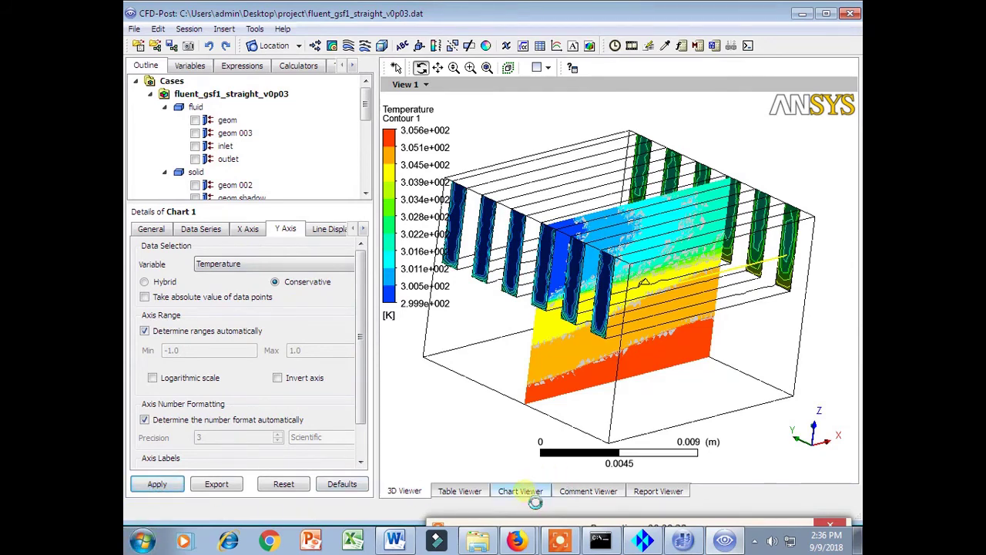
click(522, 491)
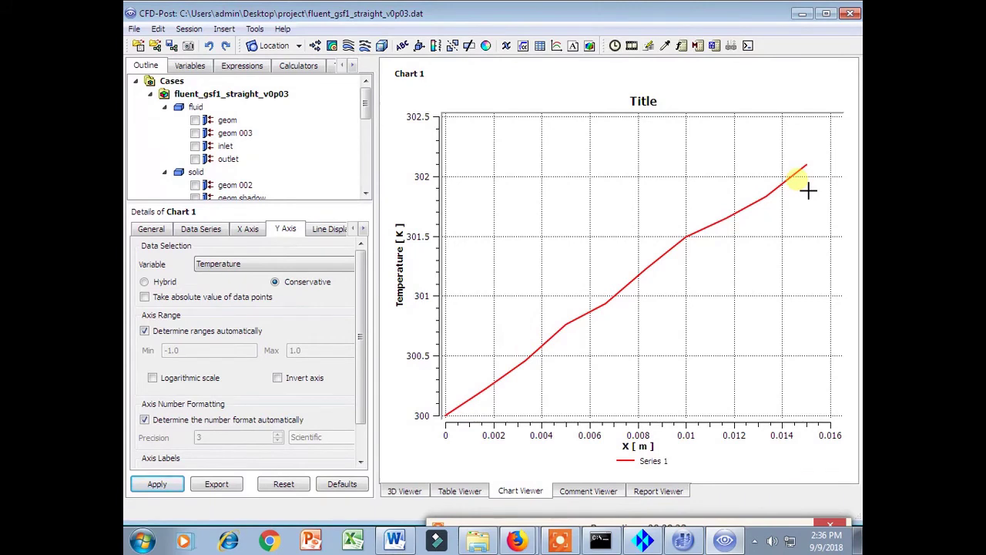
- Export the Chart 1 data as a comma-separated values file named Fluidtemp in the project folder on the Desktop
drag(366, 105, 366, 185)
double_click(202, 172)
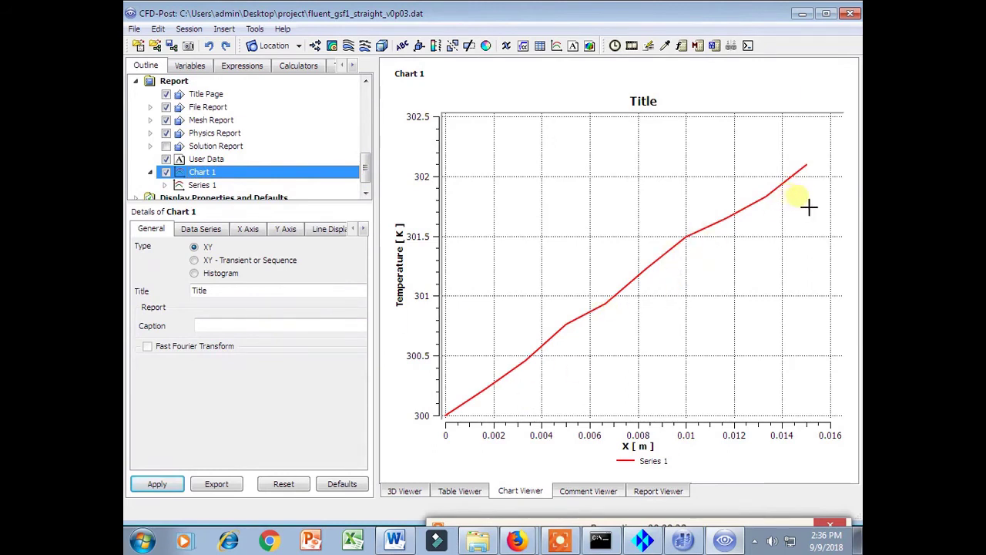
click(216, 485)
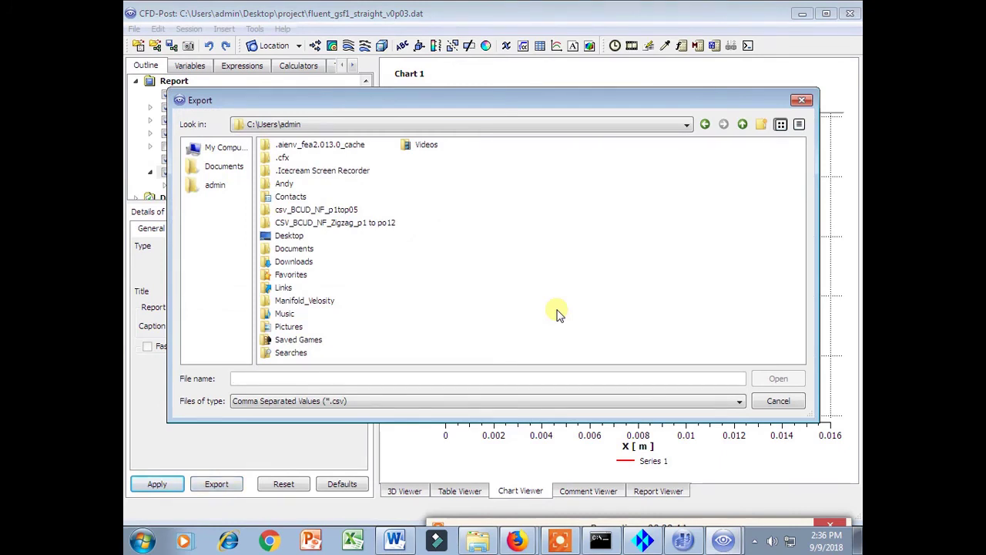
double_click(297, 236)
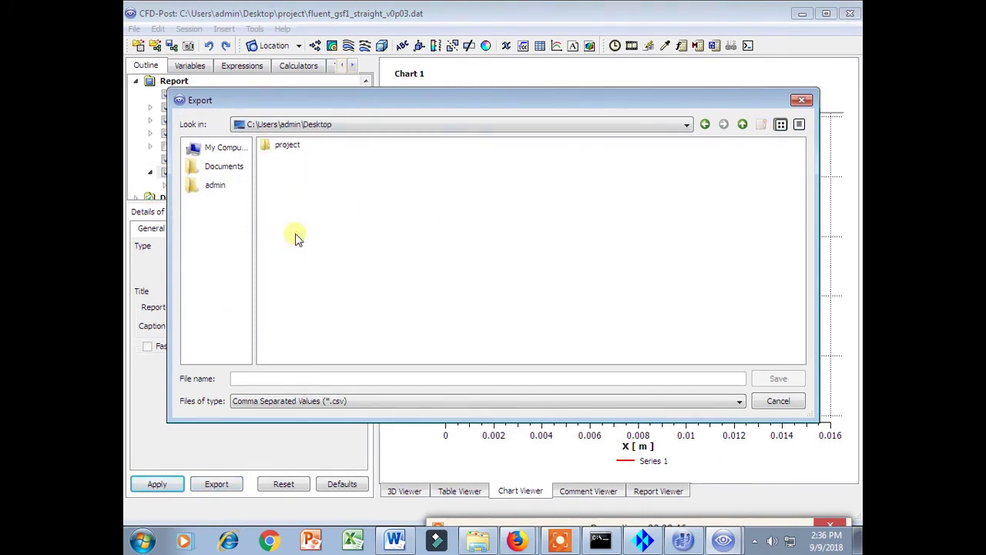
double_click(295, 203)
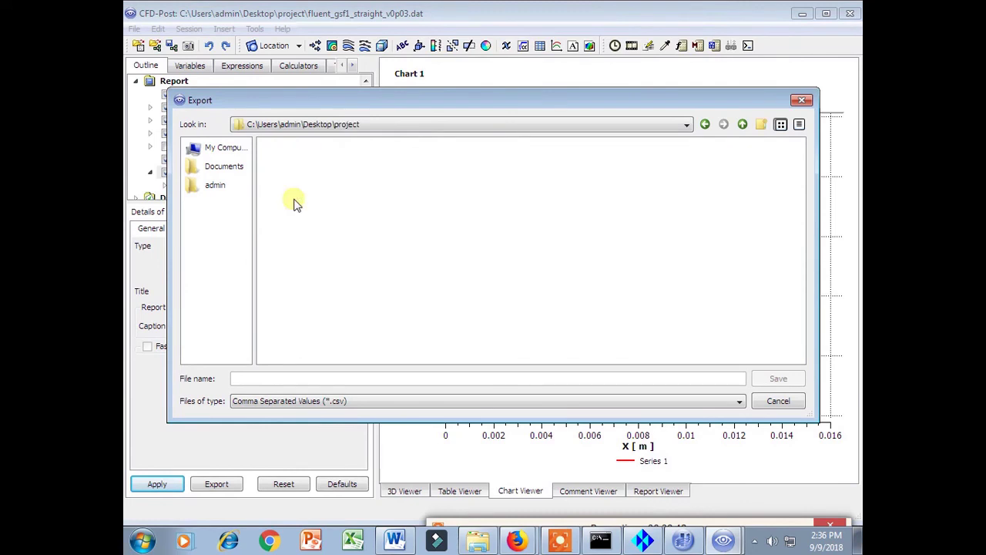
click(294, 379)
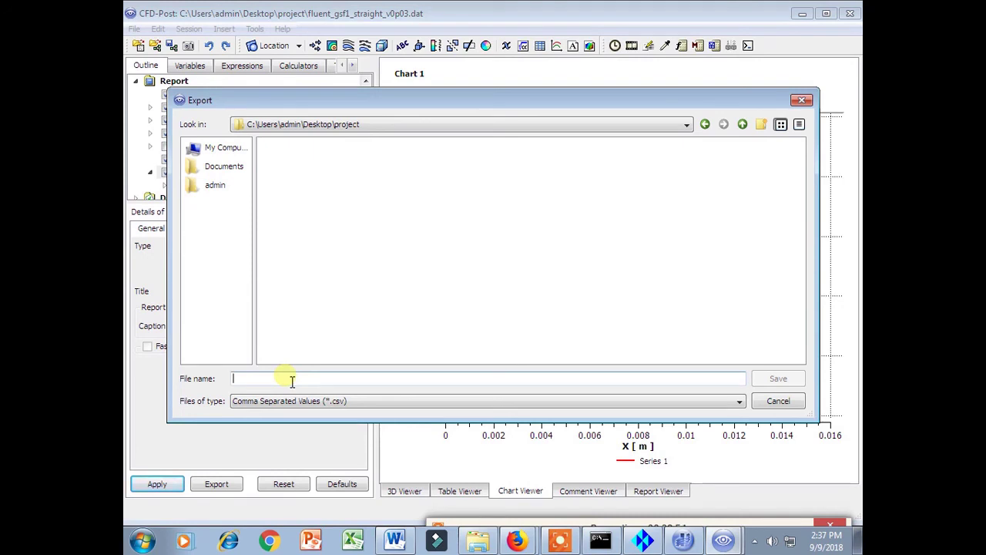
text(Fluid)
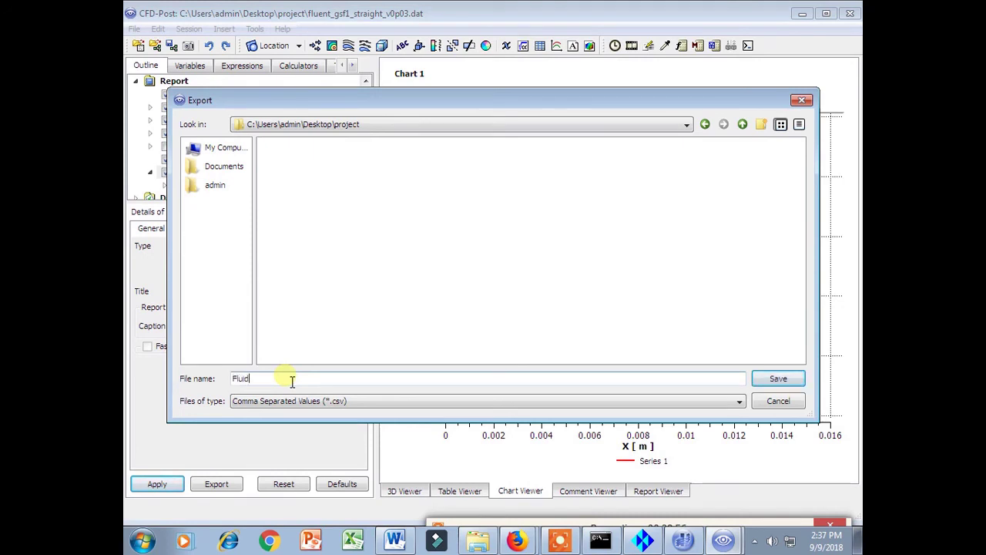
text(temp)
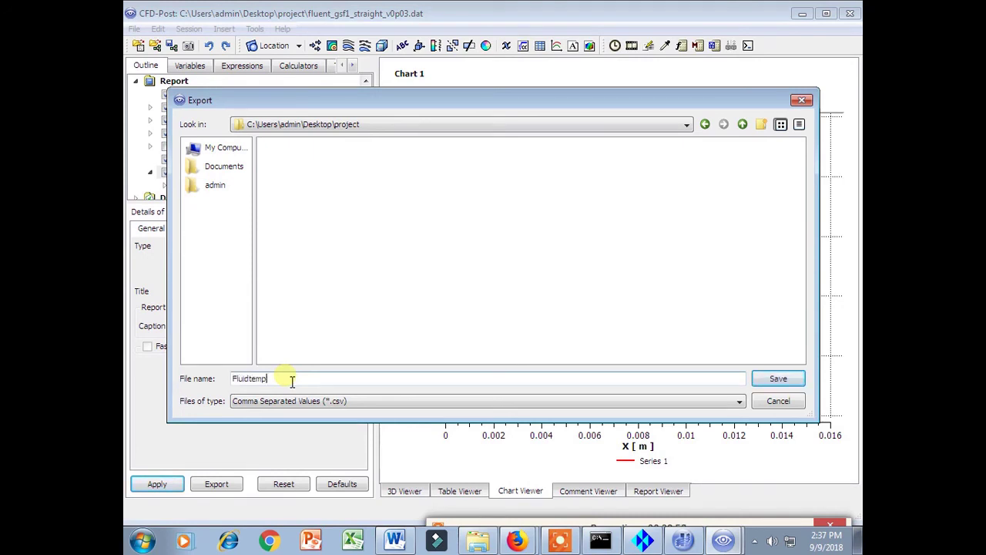